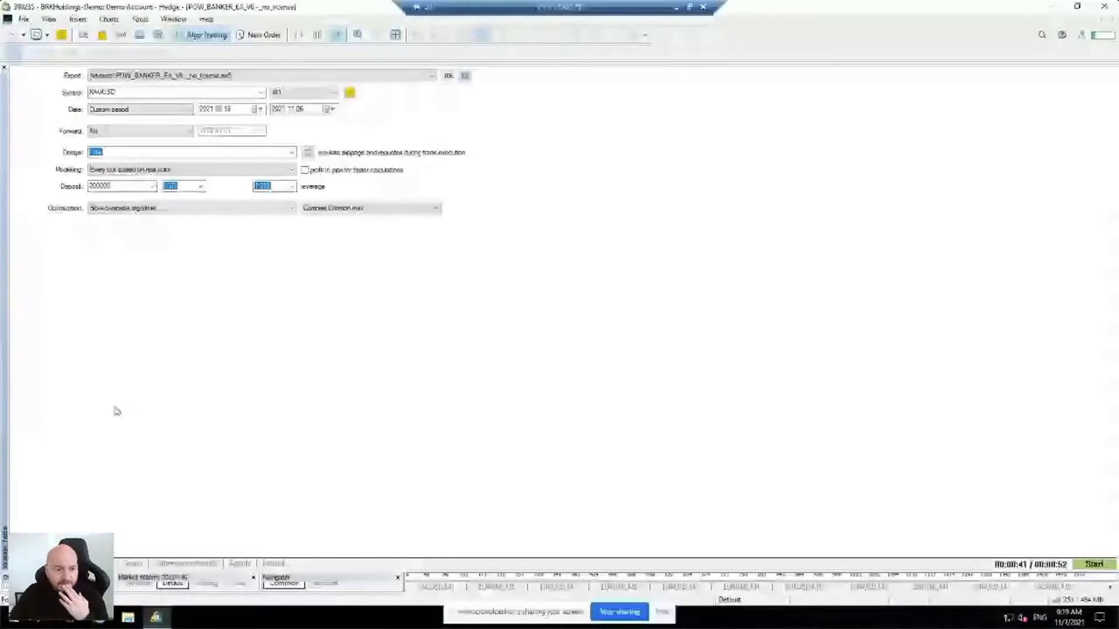
# Review the Expert Advisors options (algo trading and DLL imports allowed), then close without saving
pyautogui.click(140, 19)
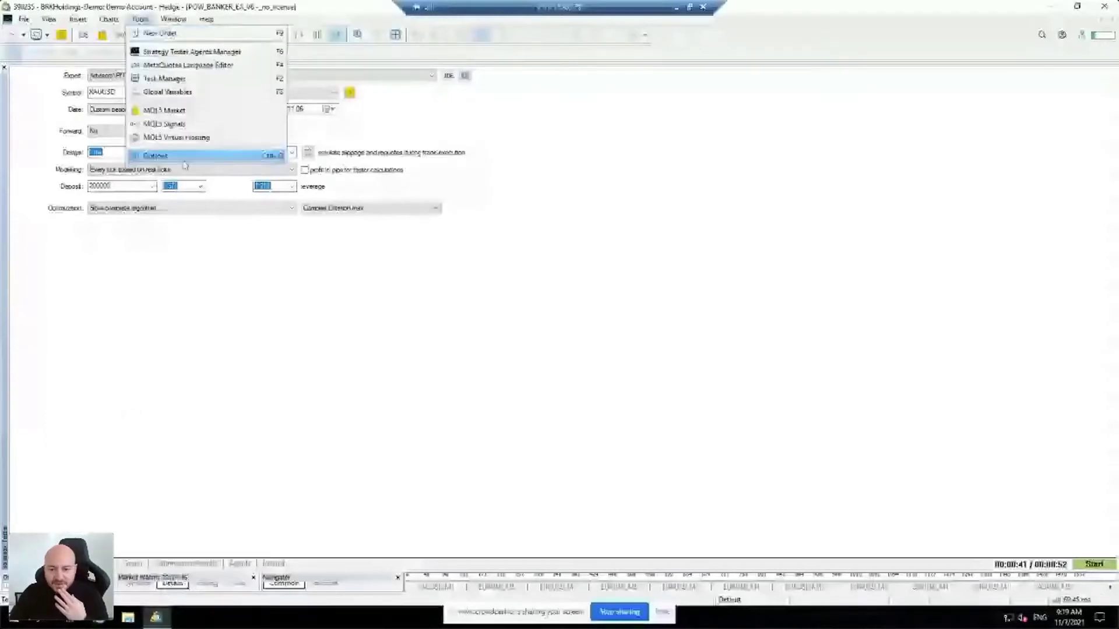
pyautogui.click(175, 155)
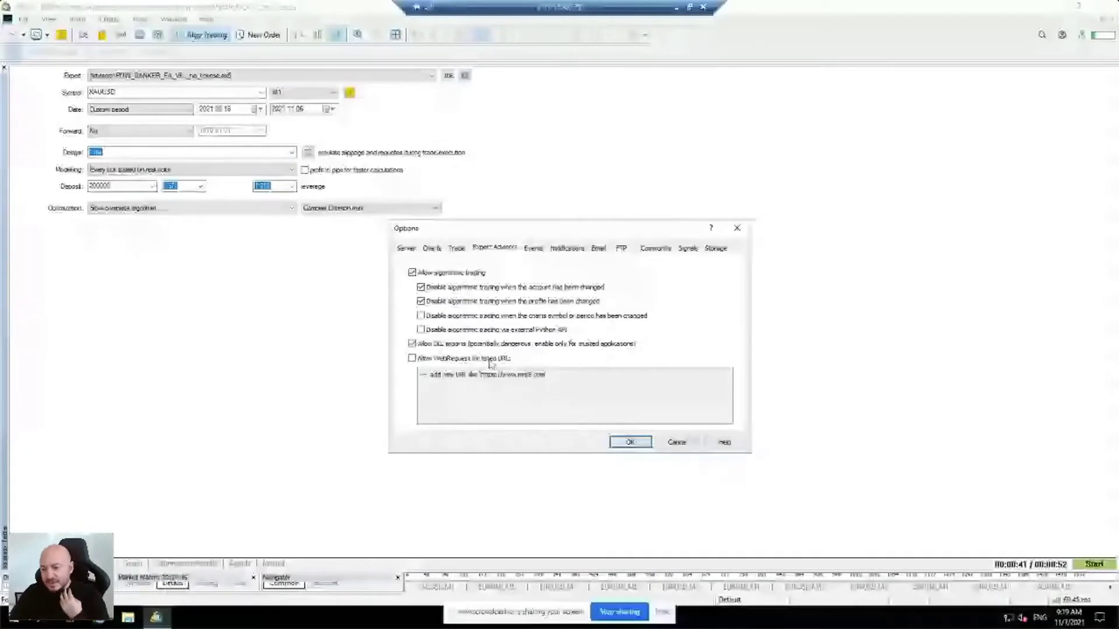
pyautogui.click(677, 443)
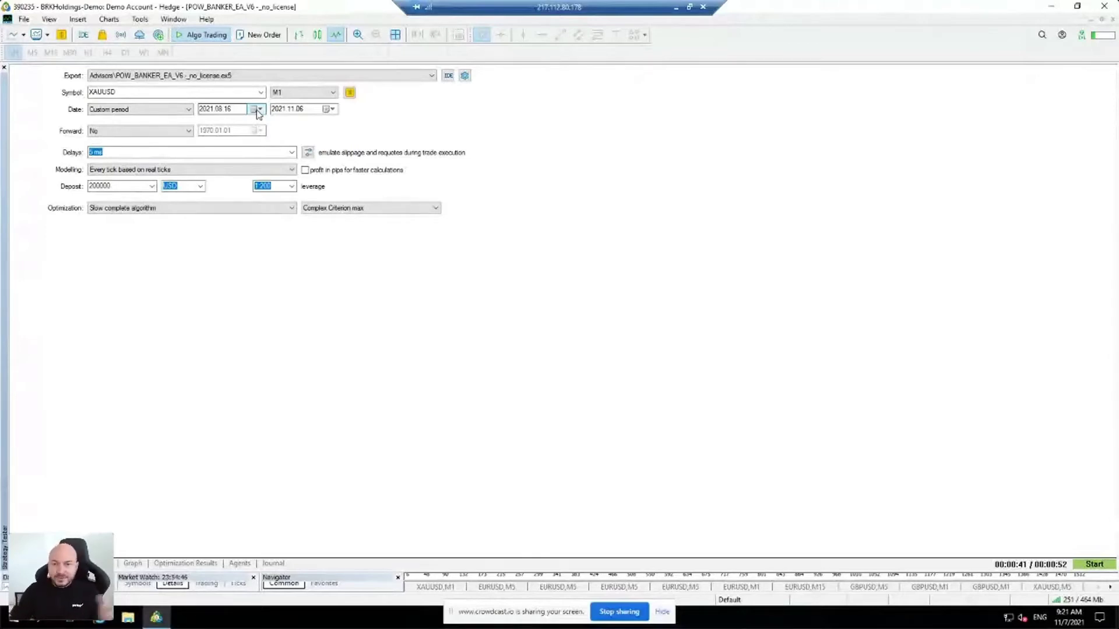
pyautogui.click(257, 110)
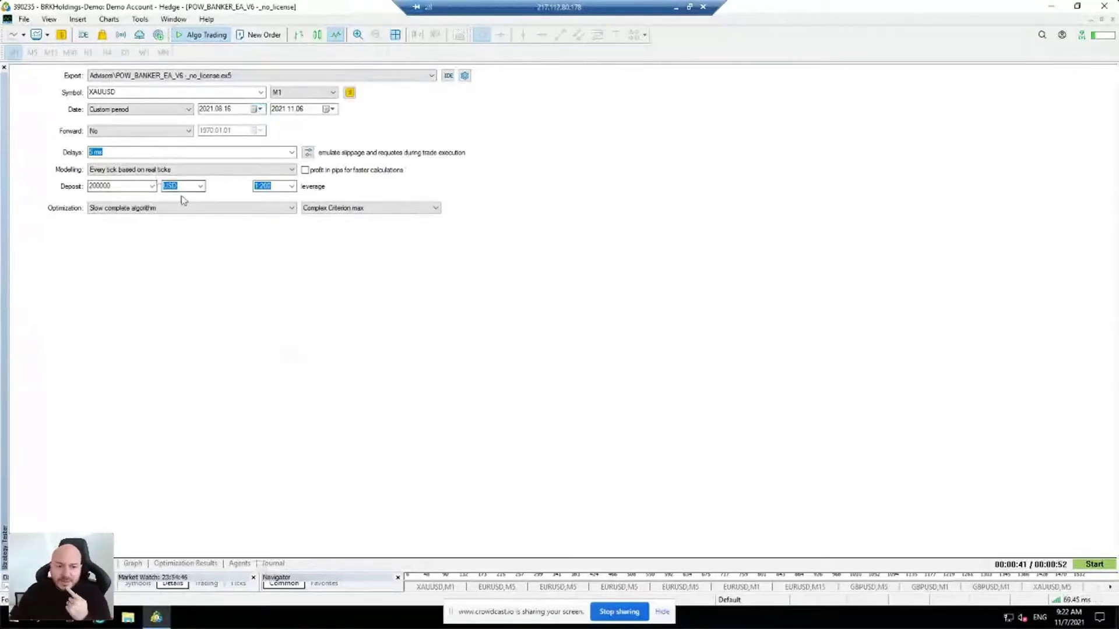
pyautogui.click(170, 211)
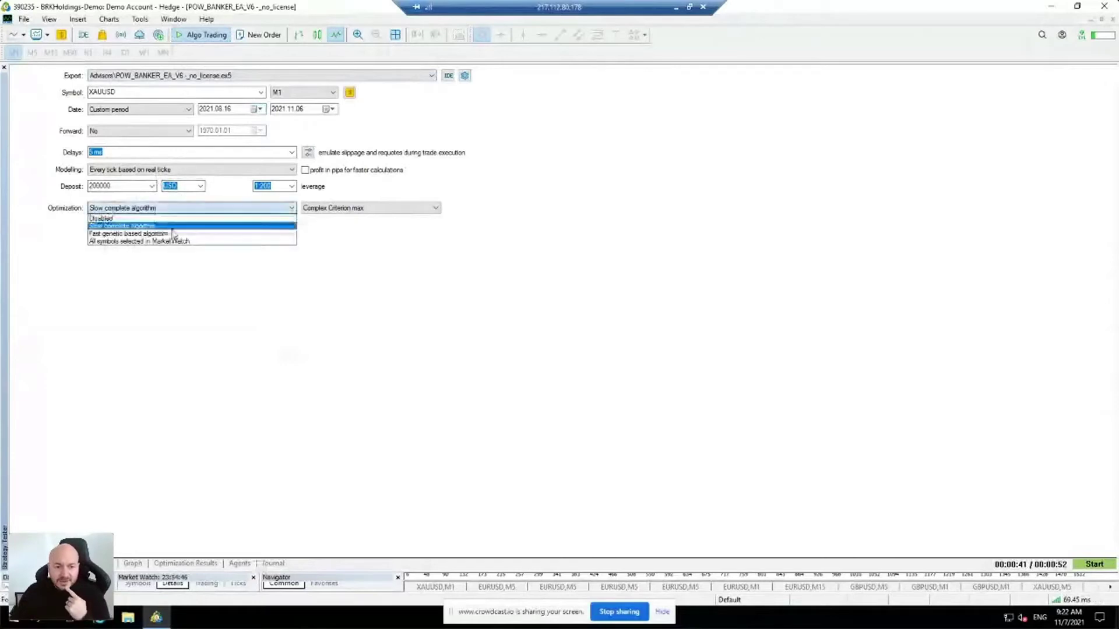
# Keep the Slow complete algorithm and display the optimization criterion choices
pyautogui.click(349, 347)
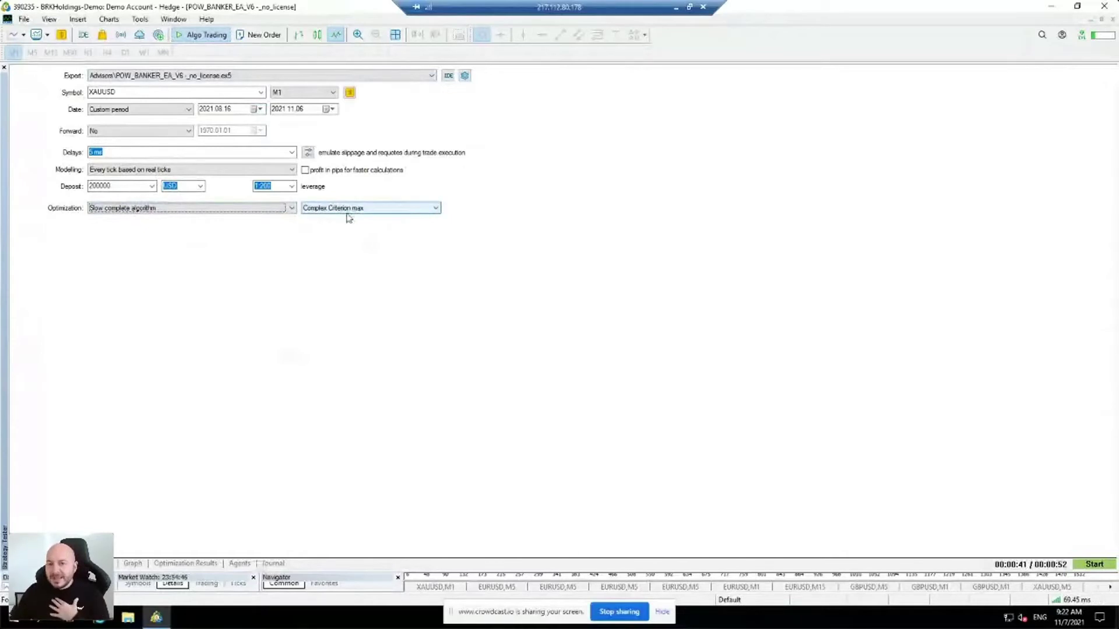
pyautogui.click(349, 214)
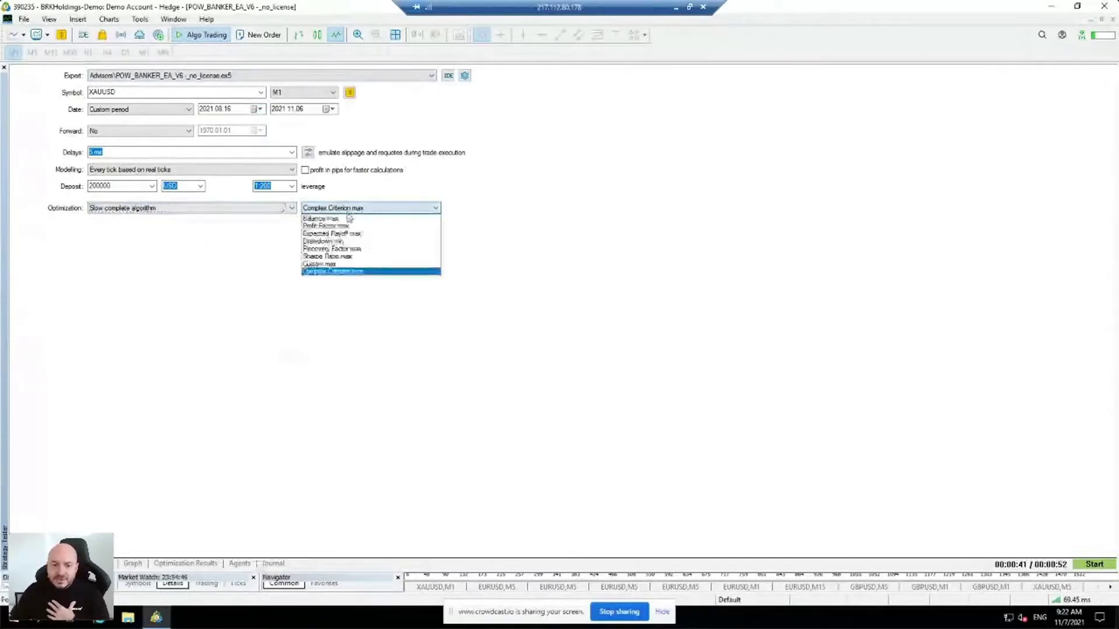
# Close the criterion list with Complex Criterion max still selected
pyautogui.click(348, 271)
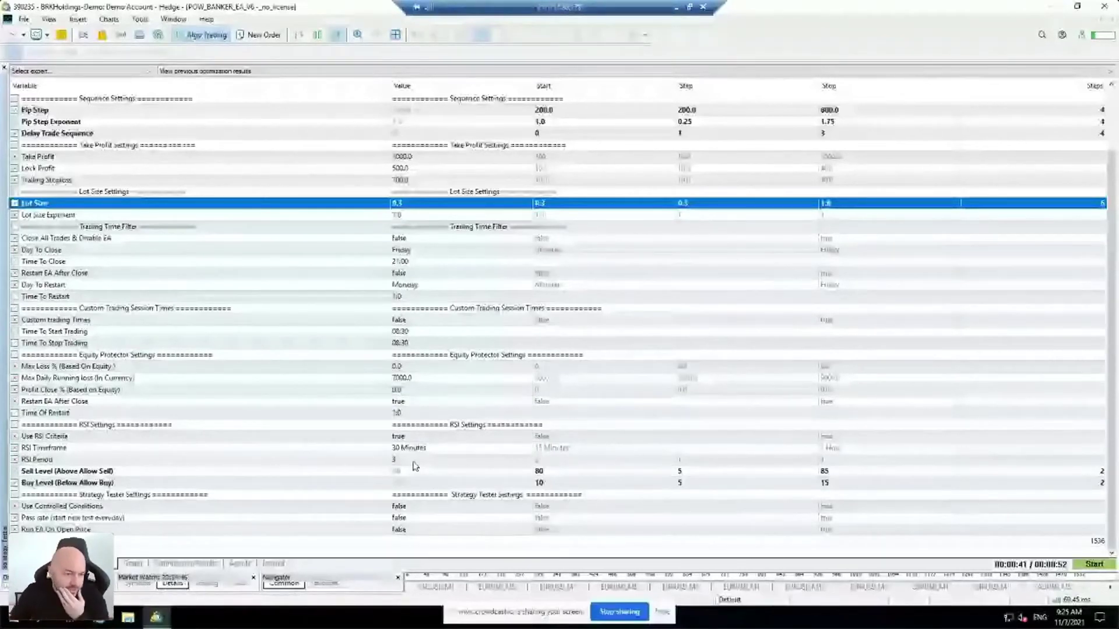
# Tick Pip Step for optimization (200 to 800, step 200) and check the Pip Step Exponent range
pyautogui.scroll(2, 418, 419)
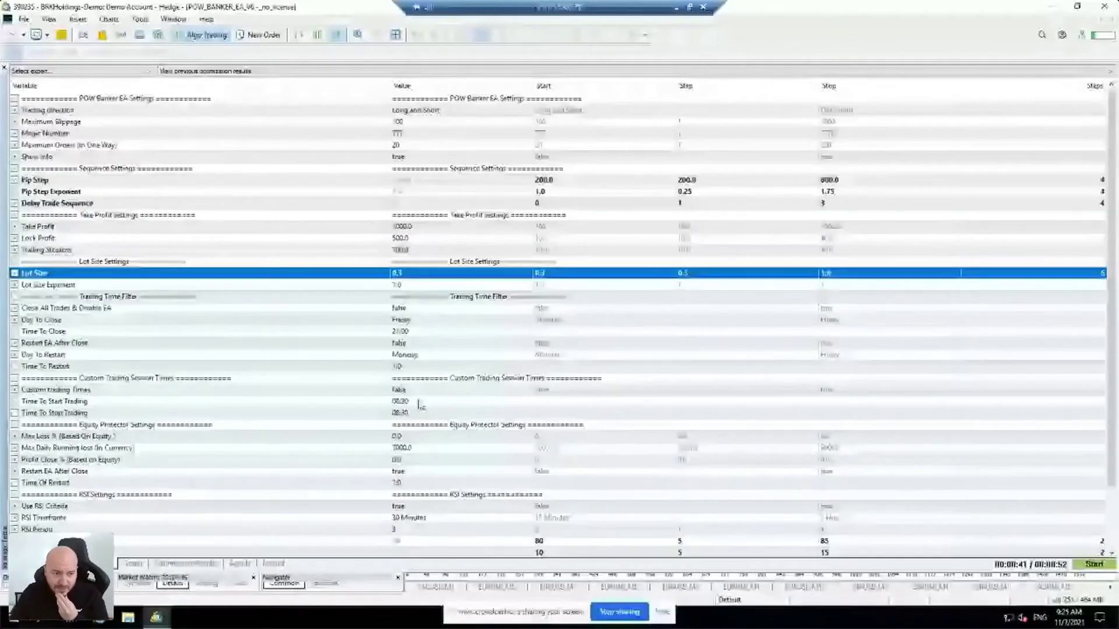
pyautogui.click(185, 182)
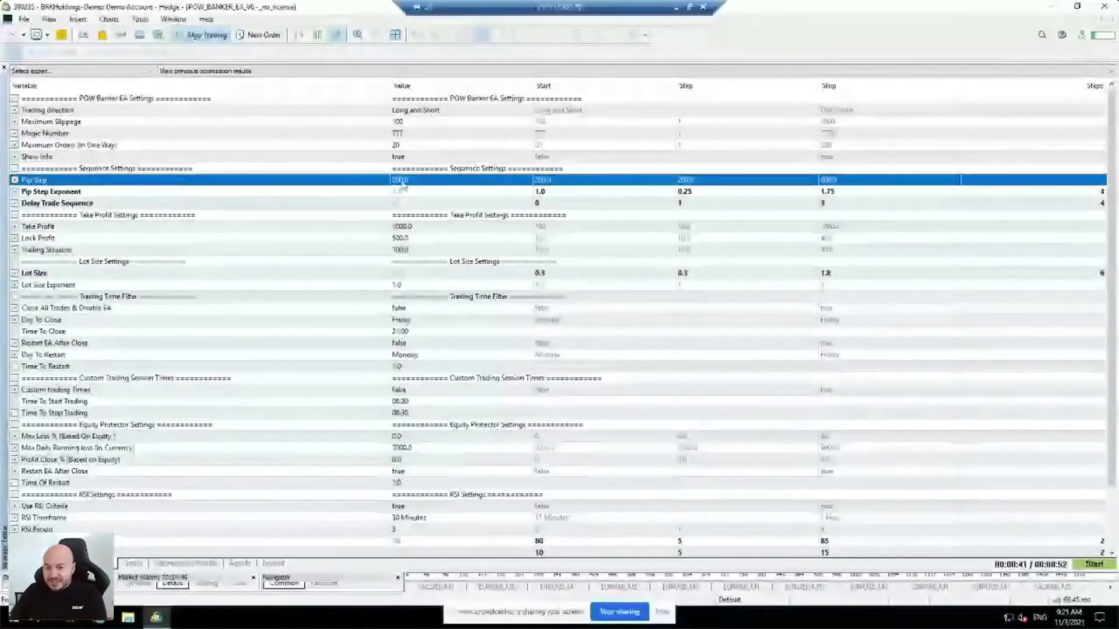
pyautogui.click(15, 180)
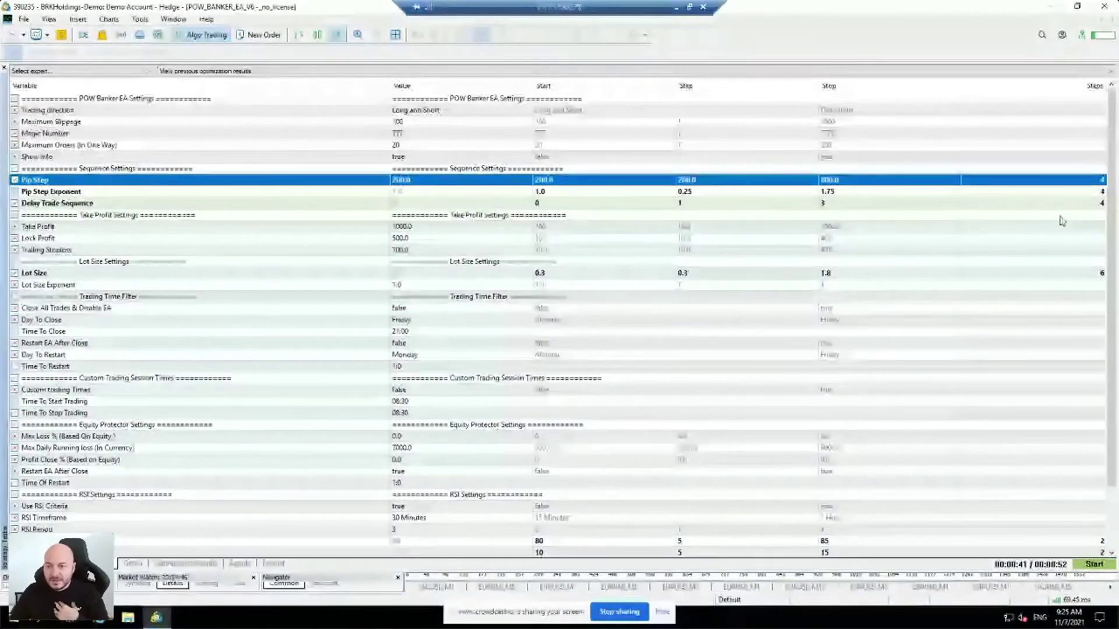
pyautogui.scroll(-1, 1062, 220)
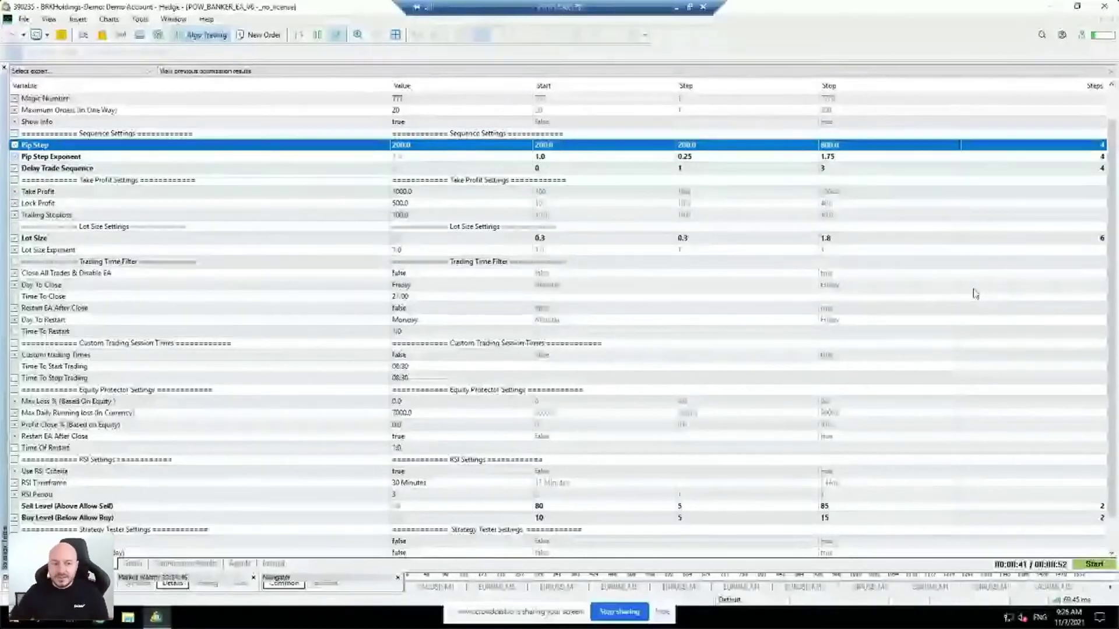
pyautogui.click(437, 157)
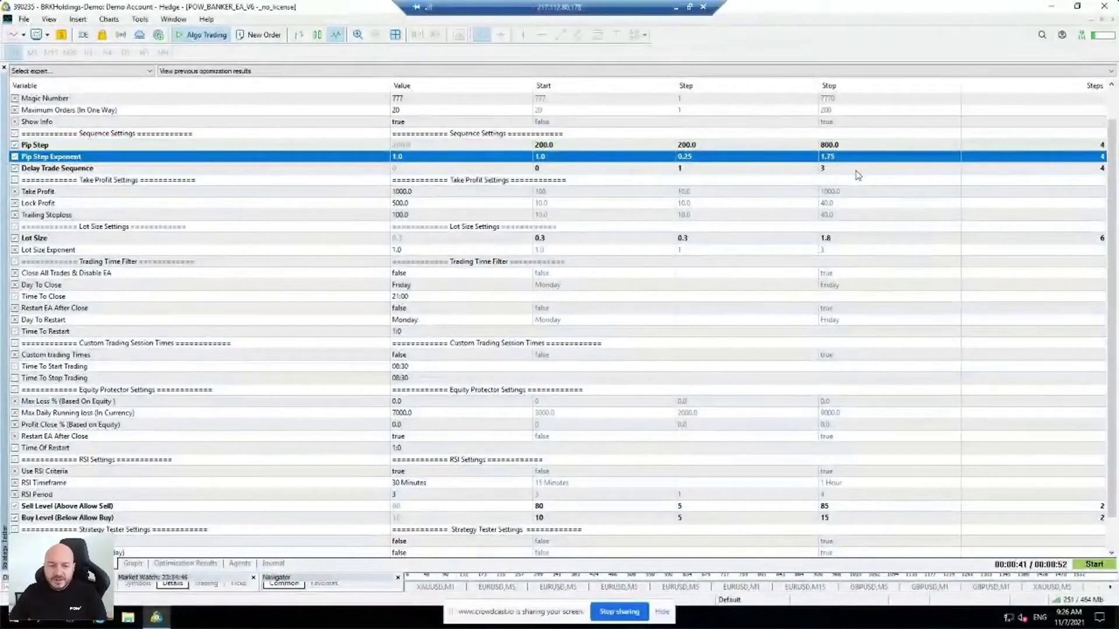
pyautogui.click(244, 250)
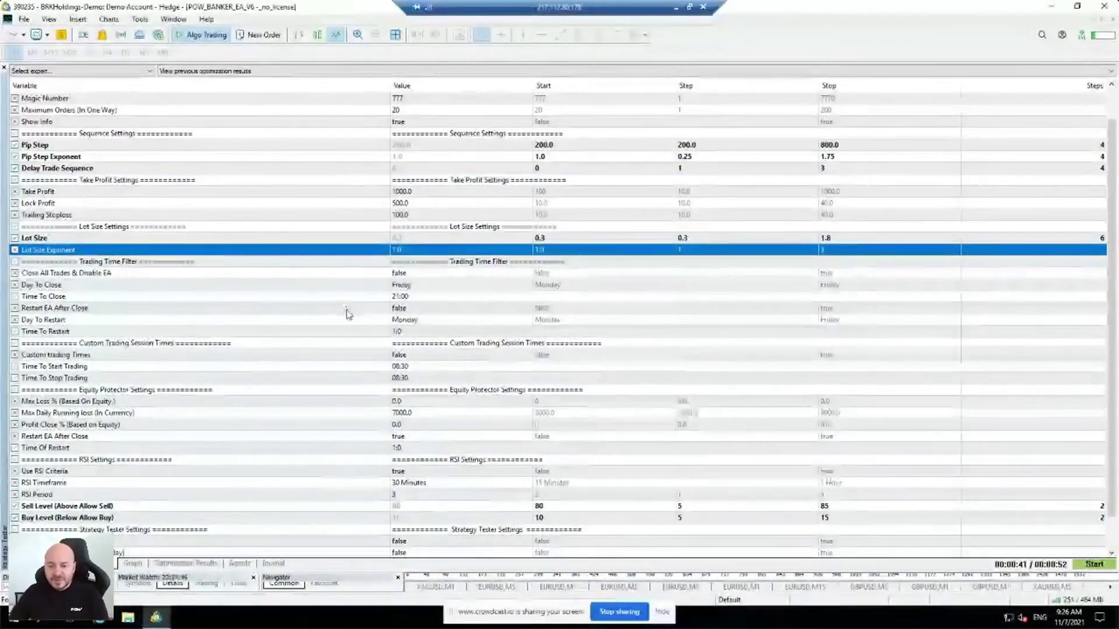
pyautogui.scroll(-1, 321, 329)
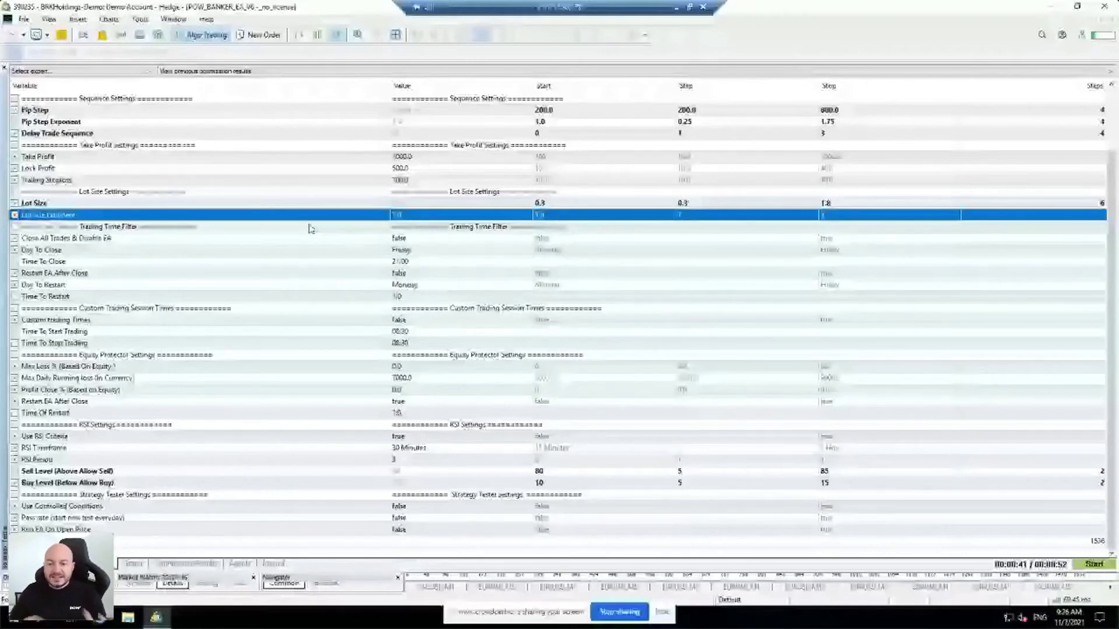
pyautogui.press('Down')
pyautogui.press('Down')
pyautogui.press('Down')
pyautogui.press('Down')
pyautogui.press('Down')
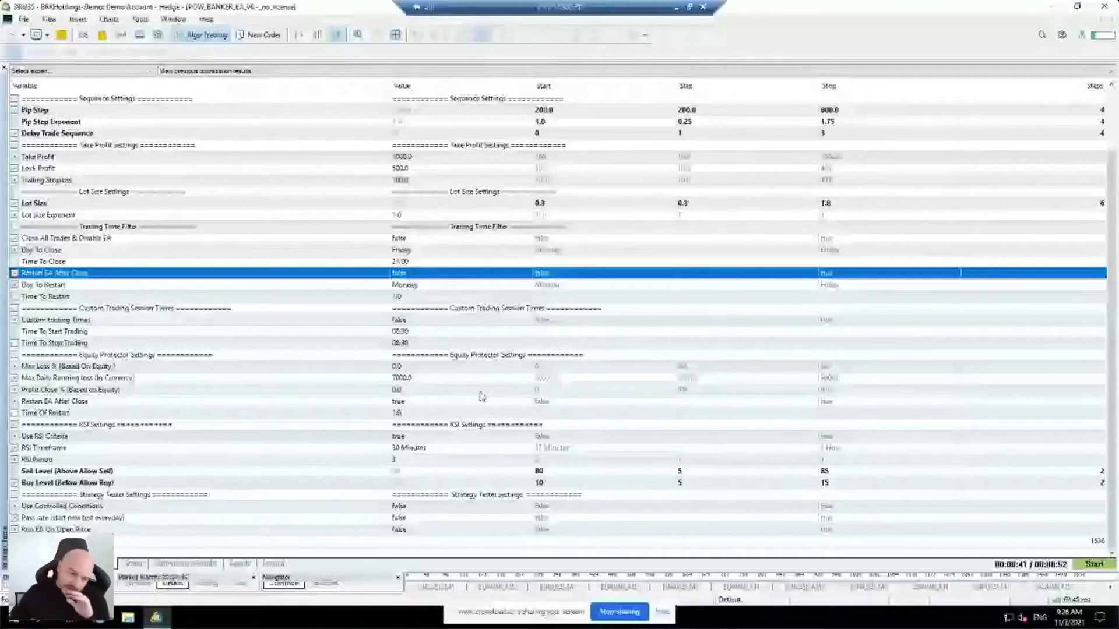
pyautogui.click(460, 379)
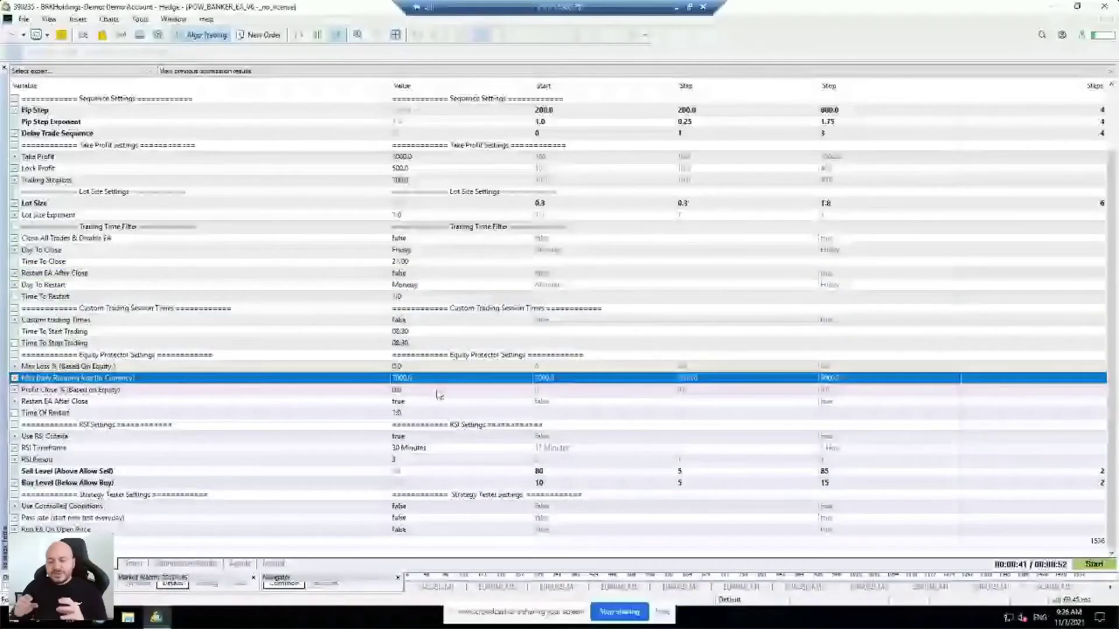
pyautogui.click(410, 380)
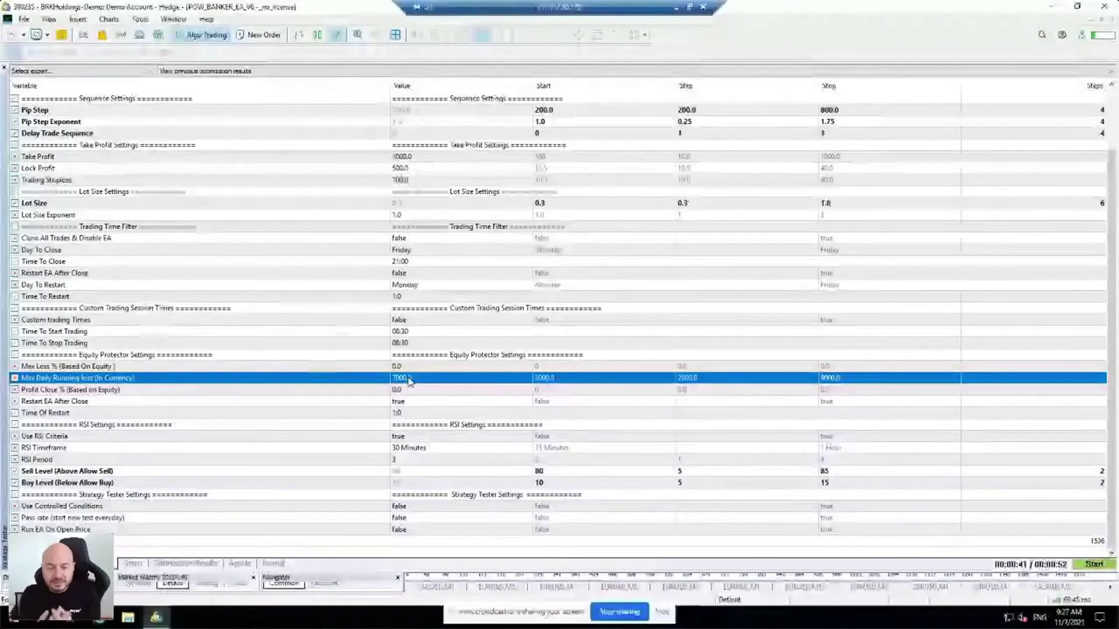
pyautogui.scroll(1, 410, 382)
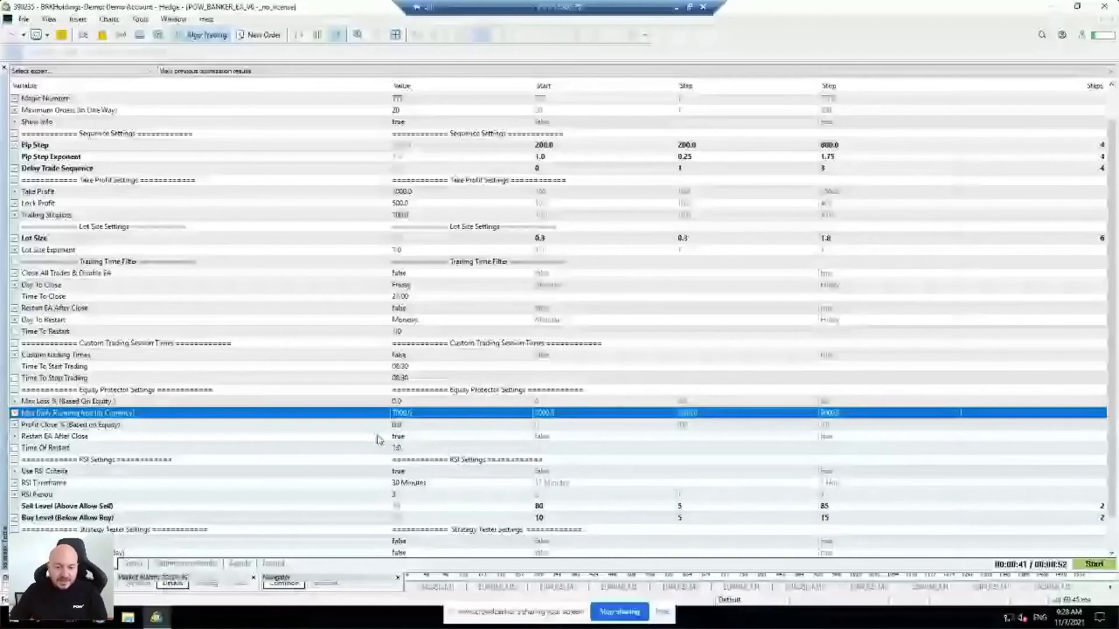
pyautogui.scroll(1, 377, 440)
pyautogui.click(350, 485)
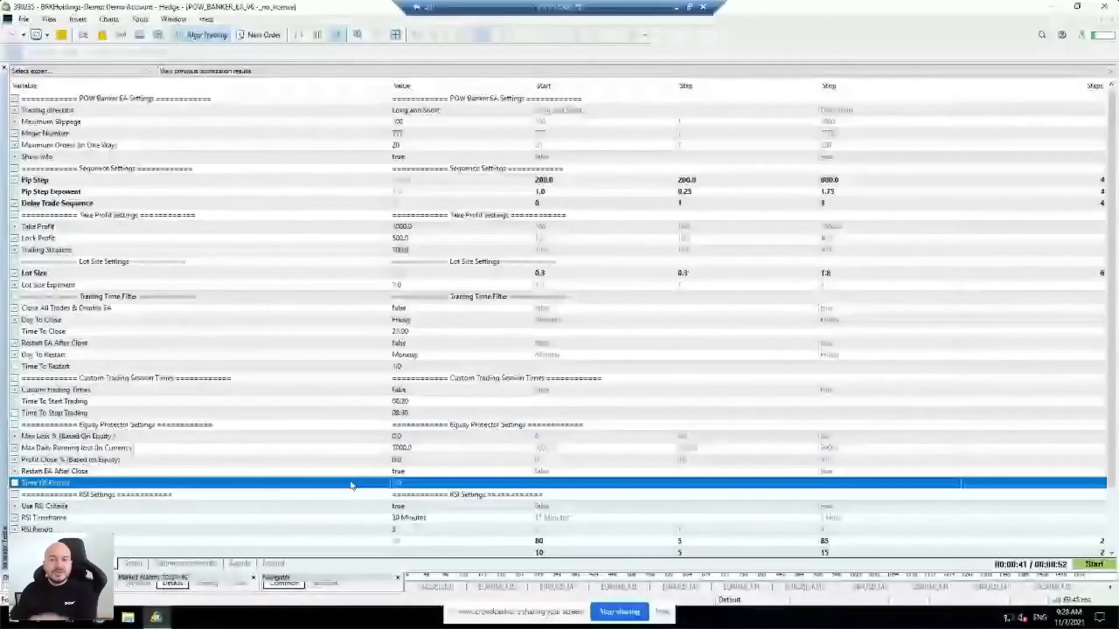
pyautogui.scroll(-1, 350, 486)
pyautogui.click(507, 411)
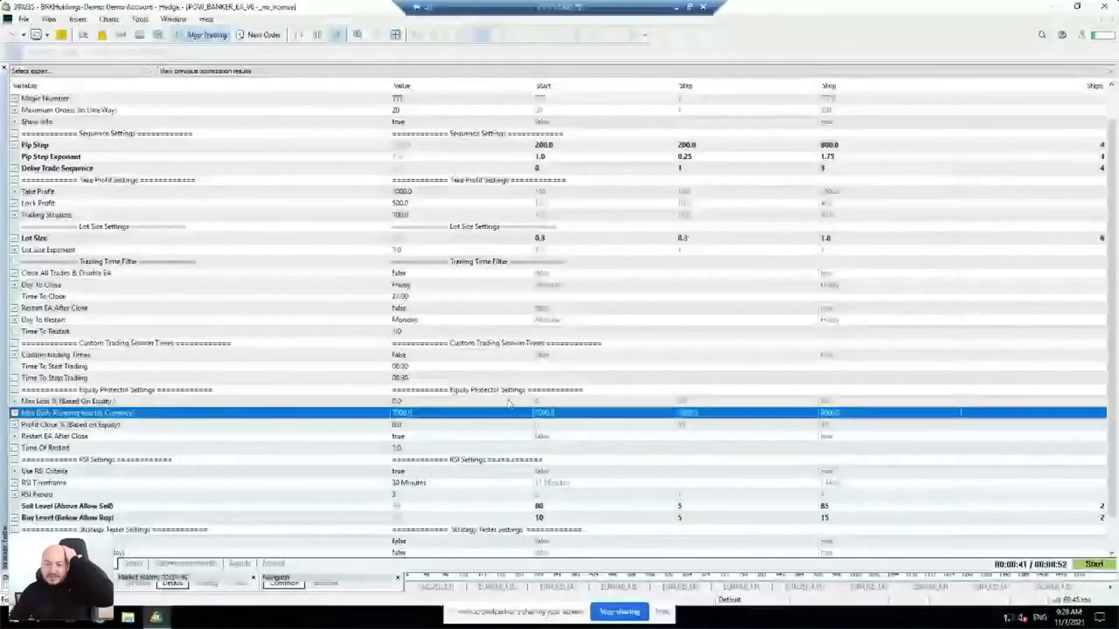
pyautogui.scroll(-1, 679, 414)
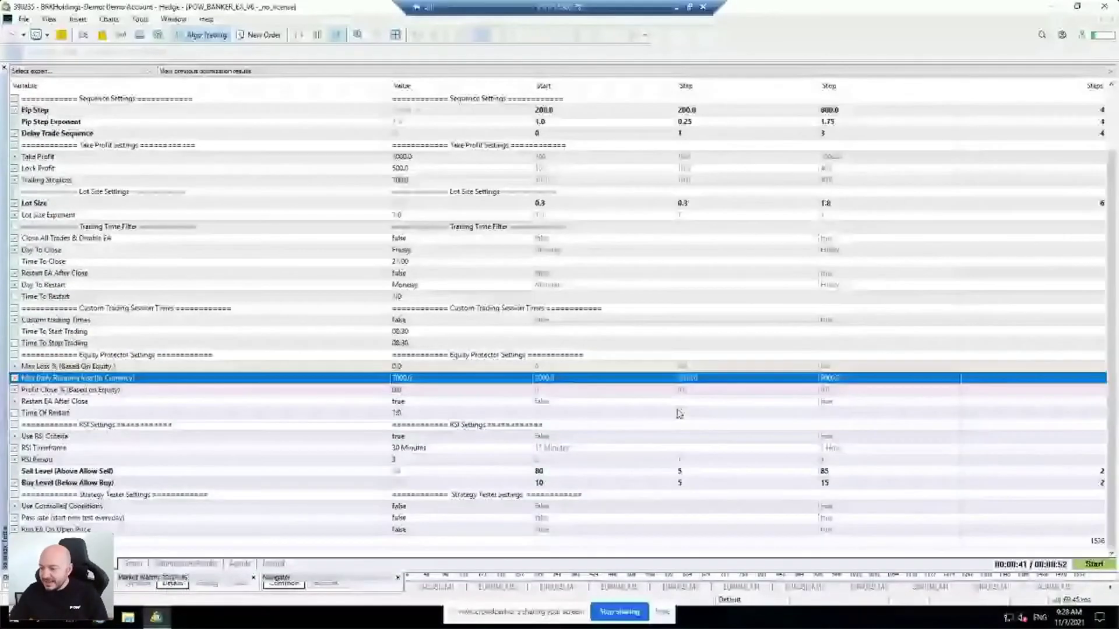
pyautogui.click(481, 475)
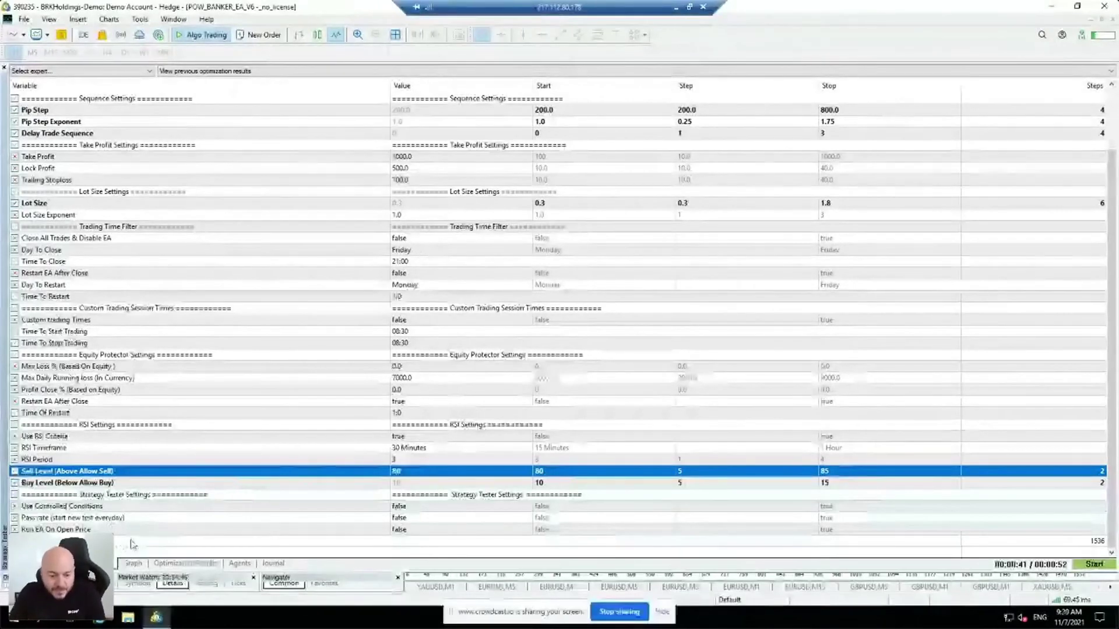
# Select the Time To Close and Time To Stop Trading rows, then show the Optimization Results
pyautogui.click(425, 264)
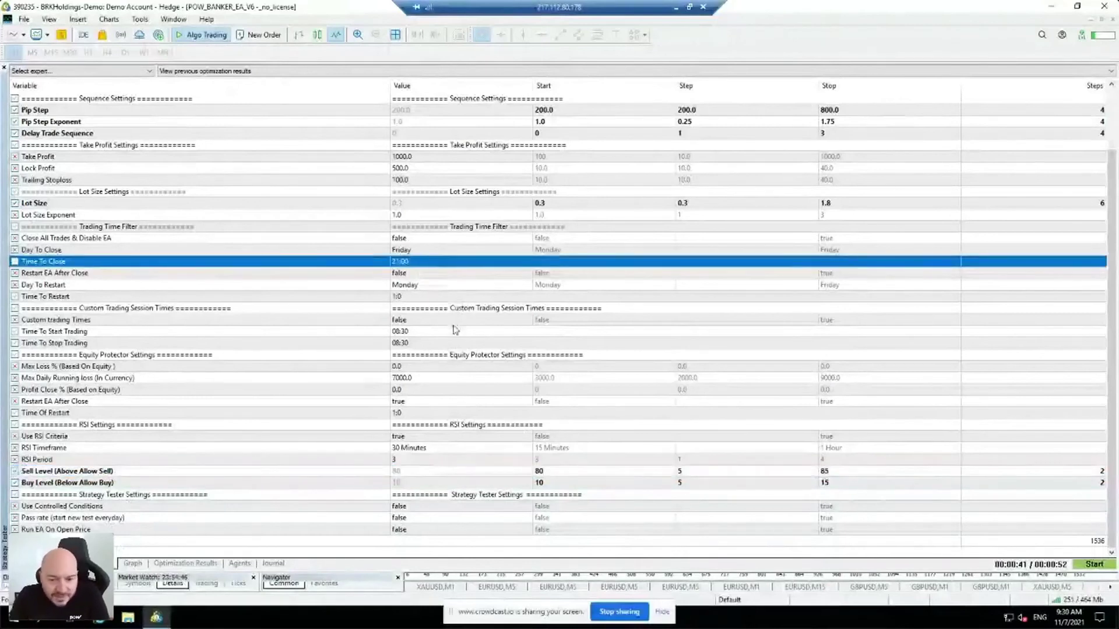
pyautogui.click(443, 343)
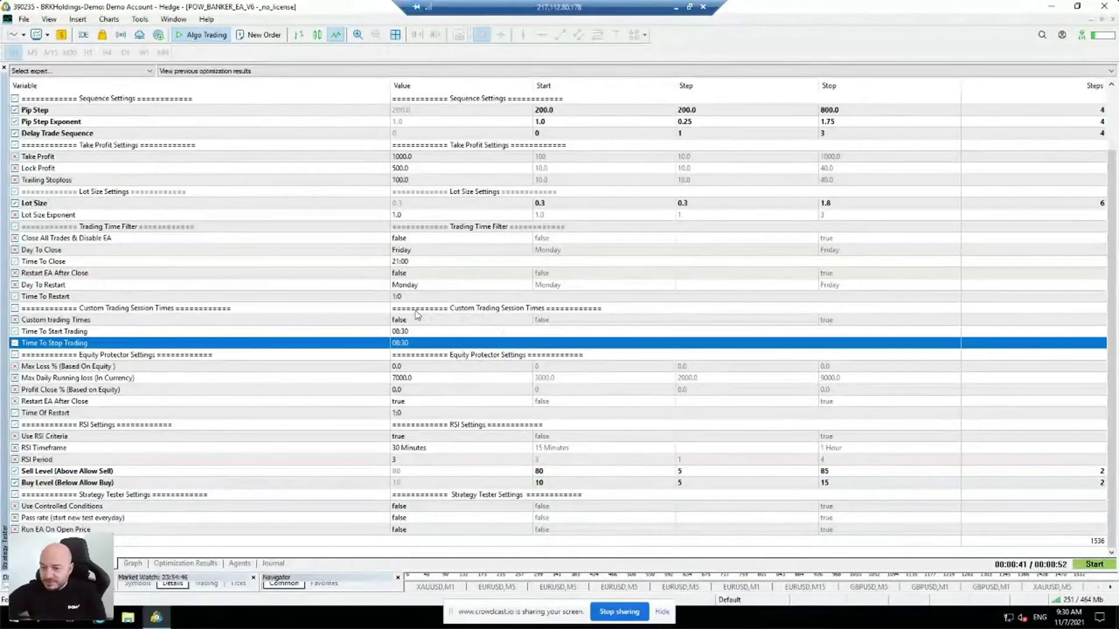
pyautogui.click(187, 564)
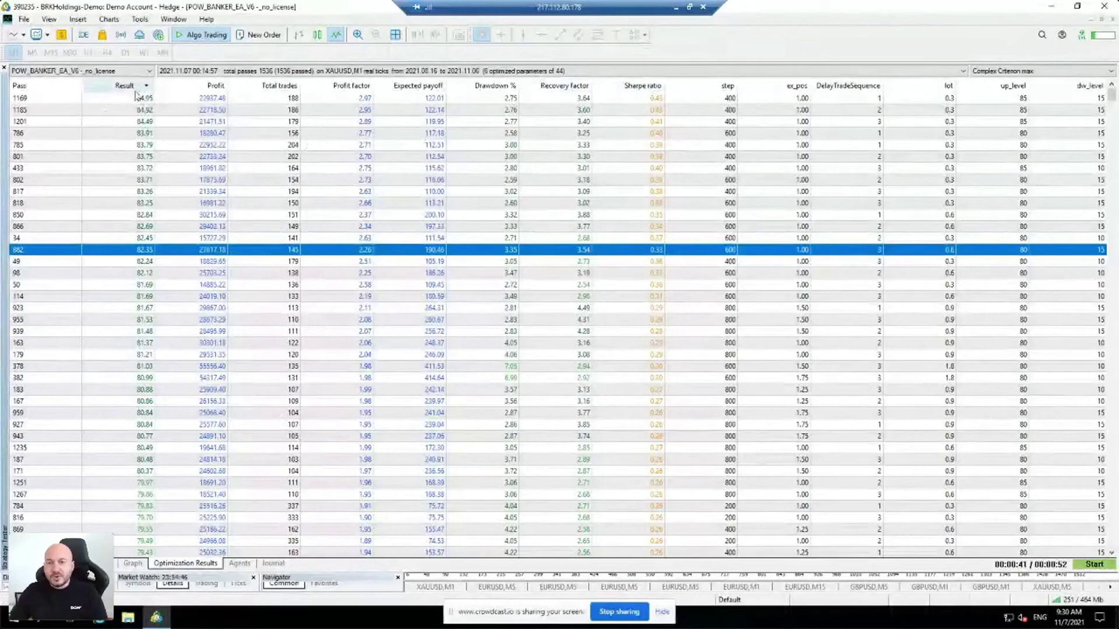
# Sort passes by Profit, select top pass 1088, and return to the input parameters
pyautogui.click(200, 86)
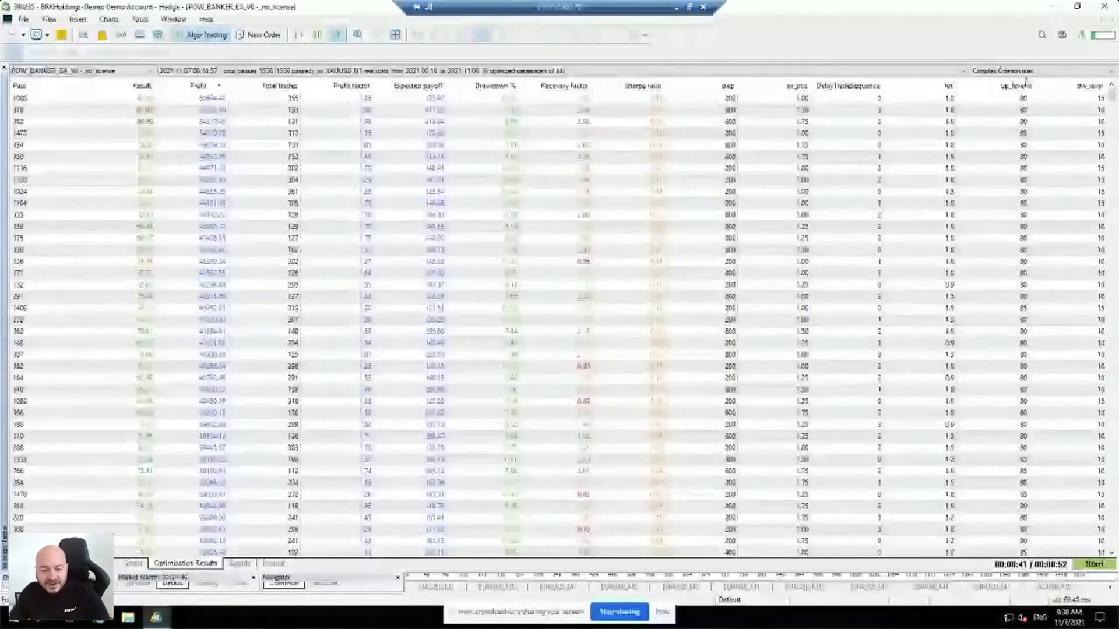
pyautogui.press('Home')
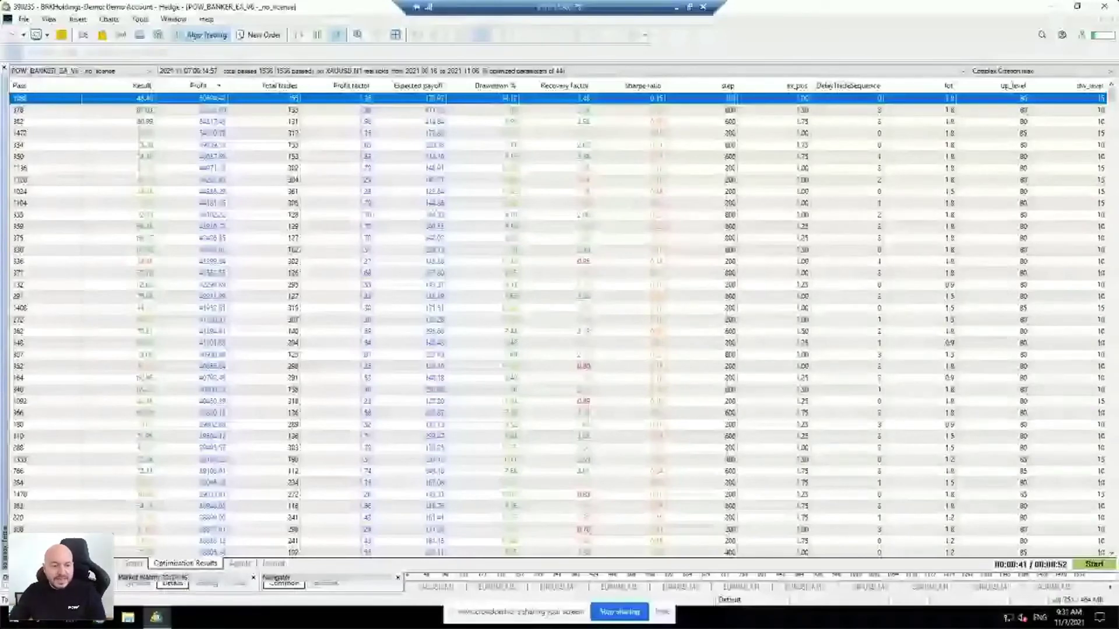
pyautogui.click(133, 563)
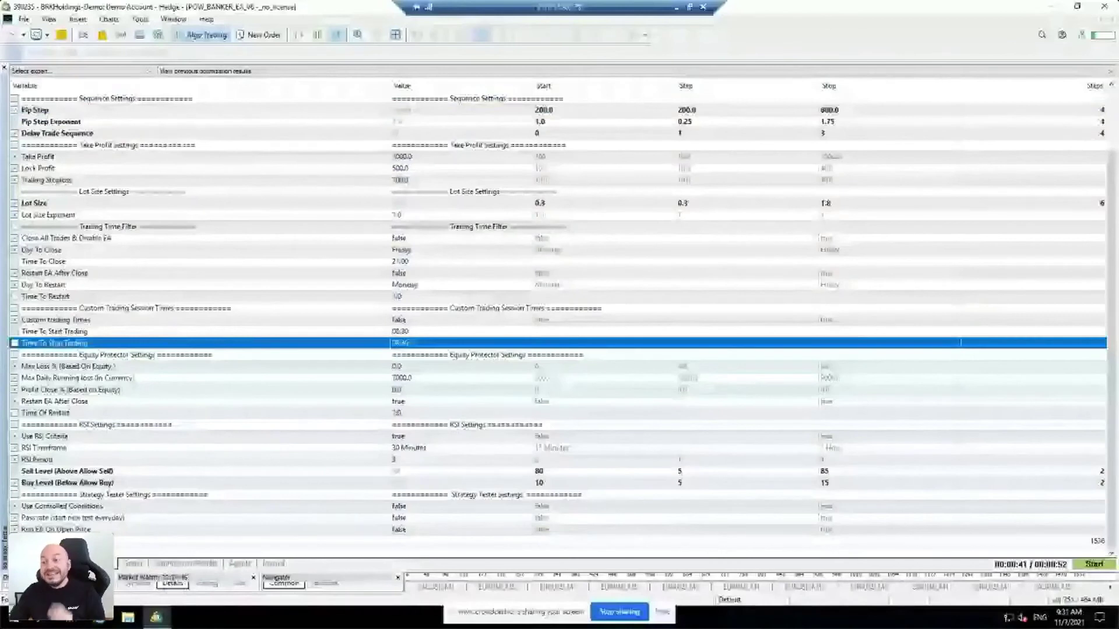
pyautogui.click(843, 202)
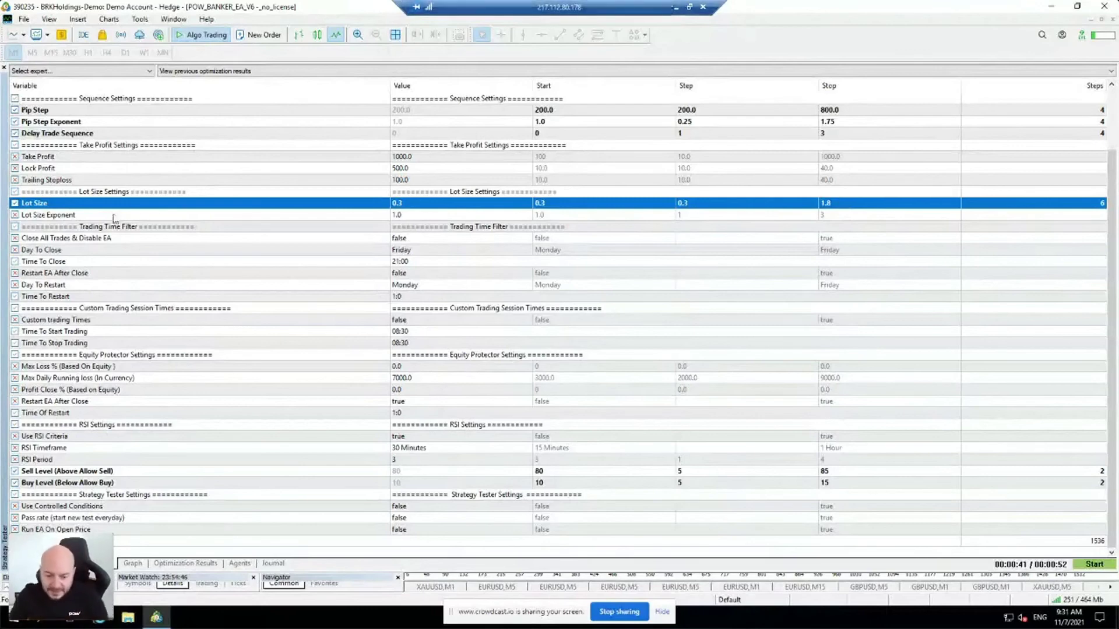
pyautogui.click(164, 564)
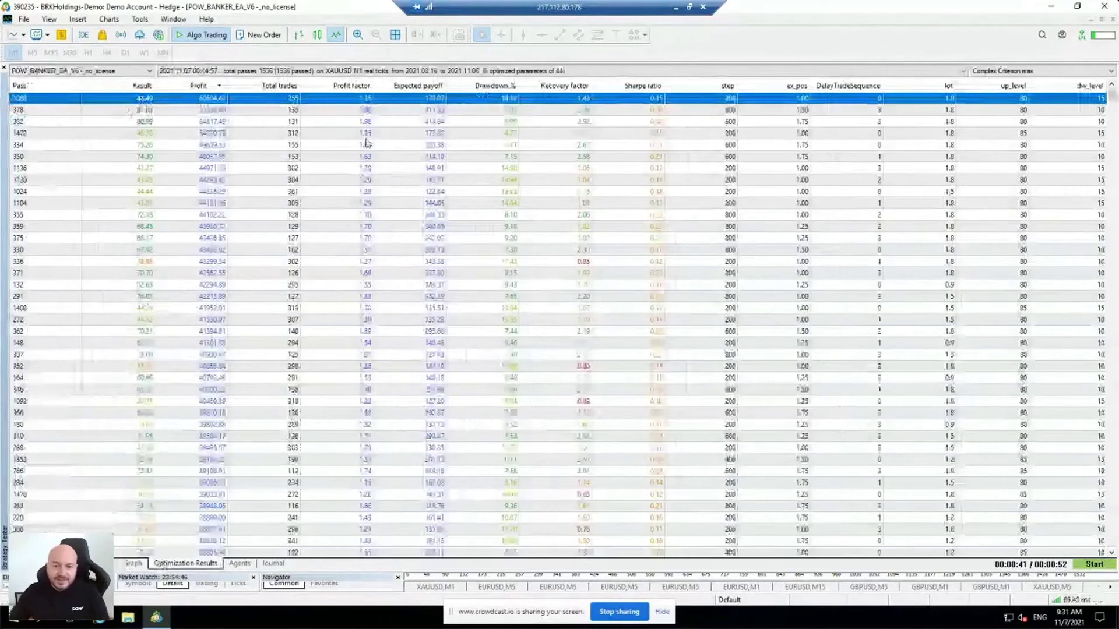
# Step through the top passes, then sort by Result and select top pass 1169 (84.95)
pyautogui.press('Down')
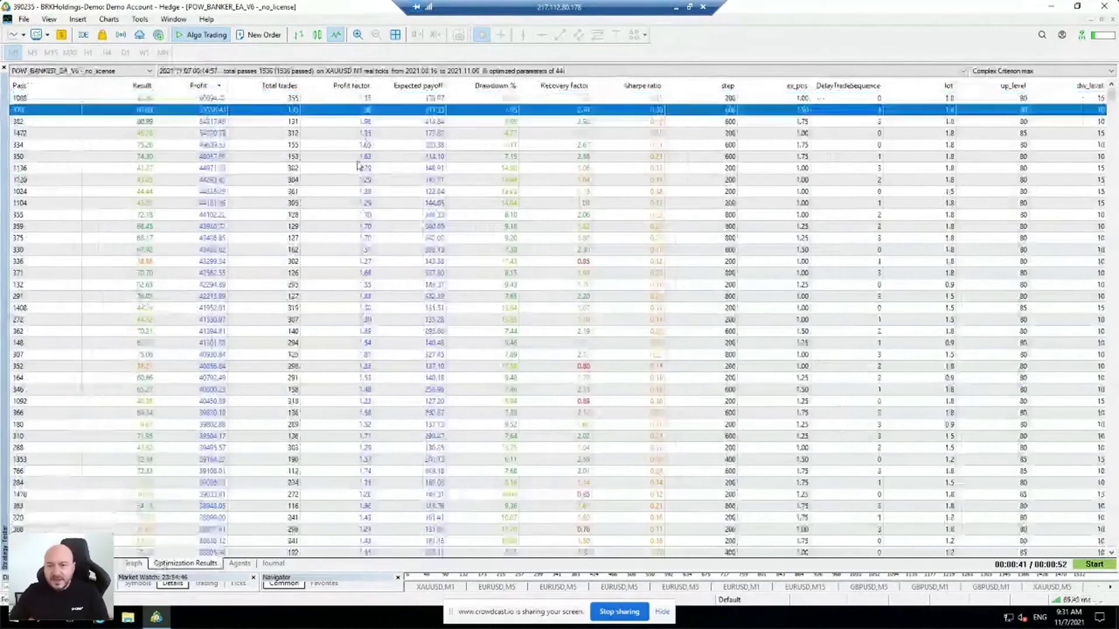
pyautogui.press('Up')
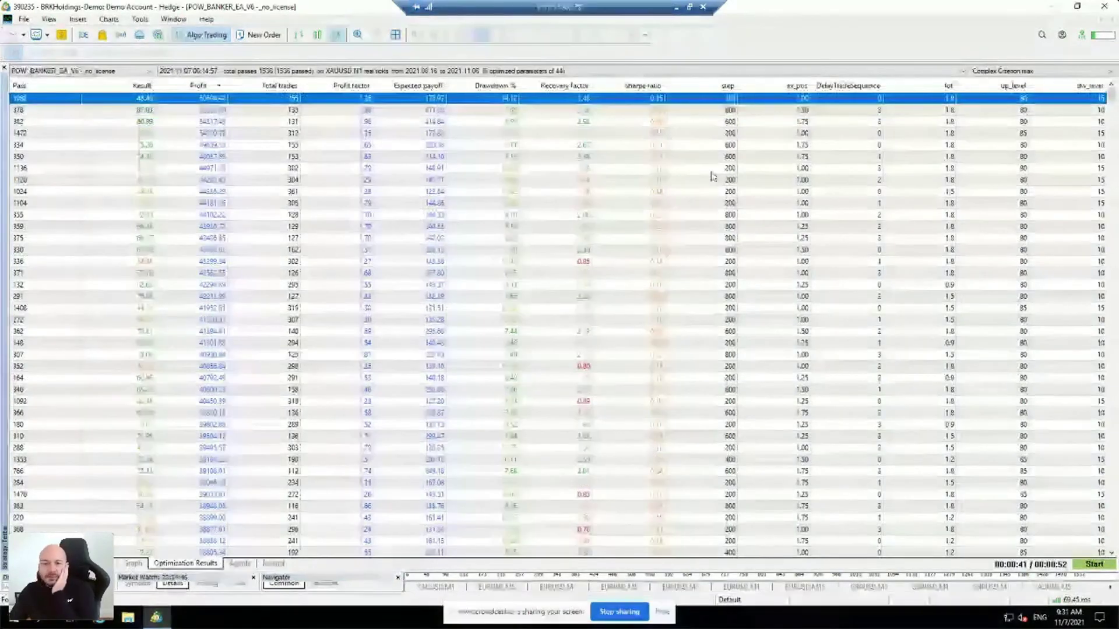
pyautogui.press('Down')
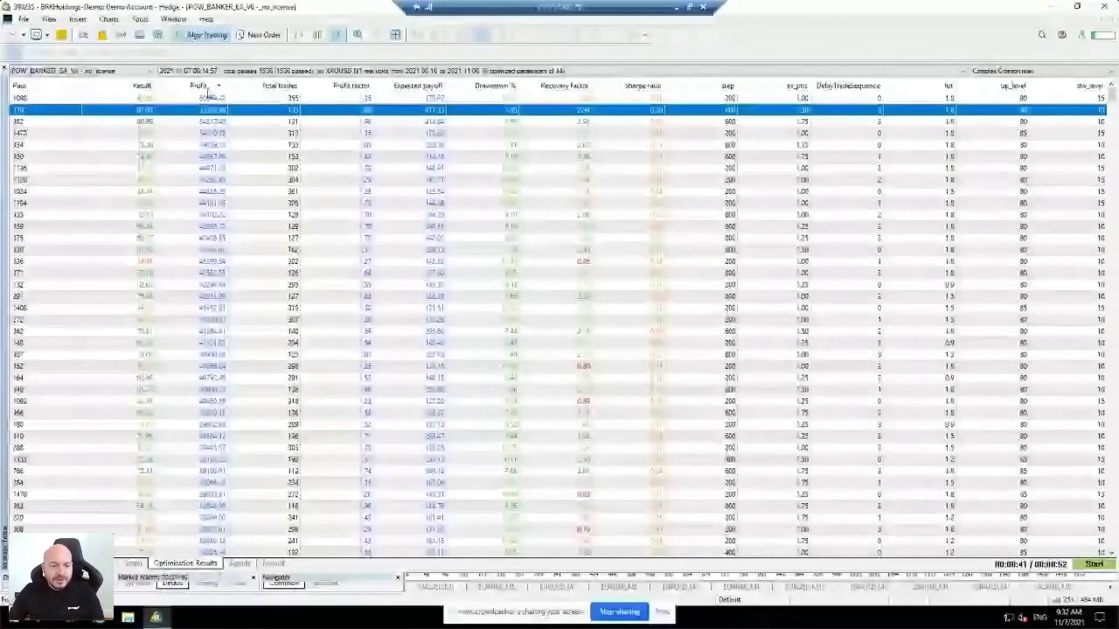
pyautogui.click(134, 86)
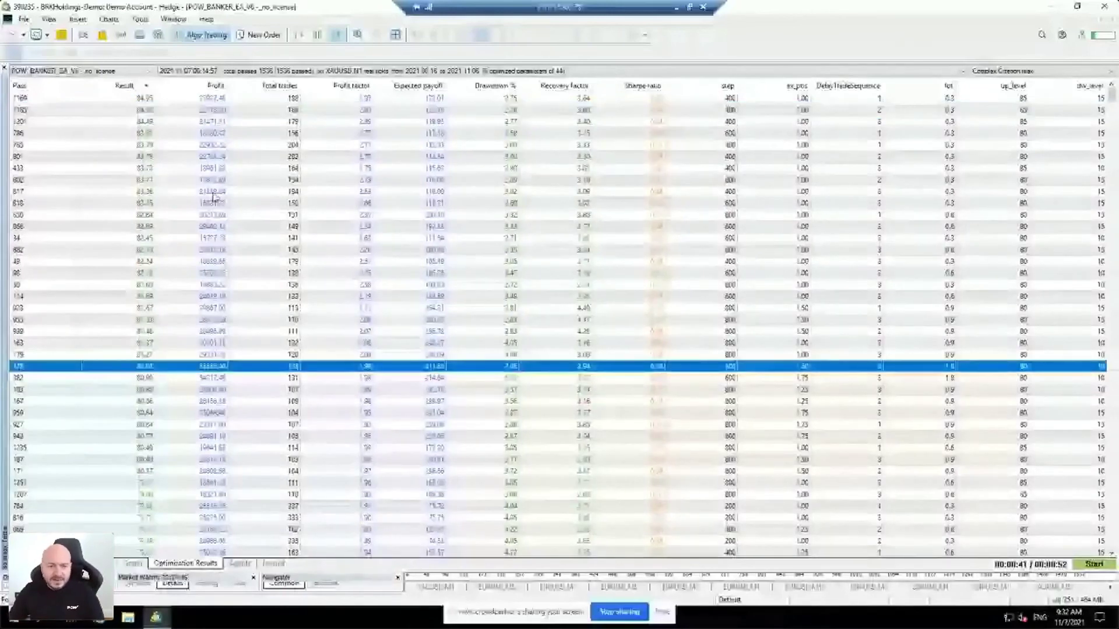
pyautogui.click(487, 103)
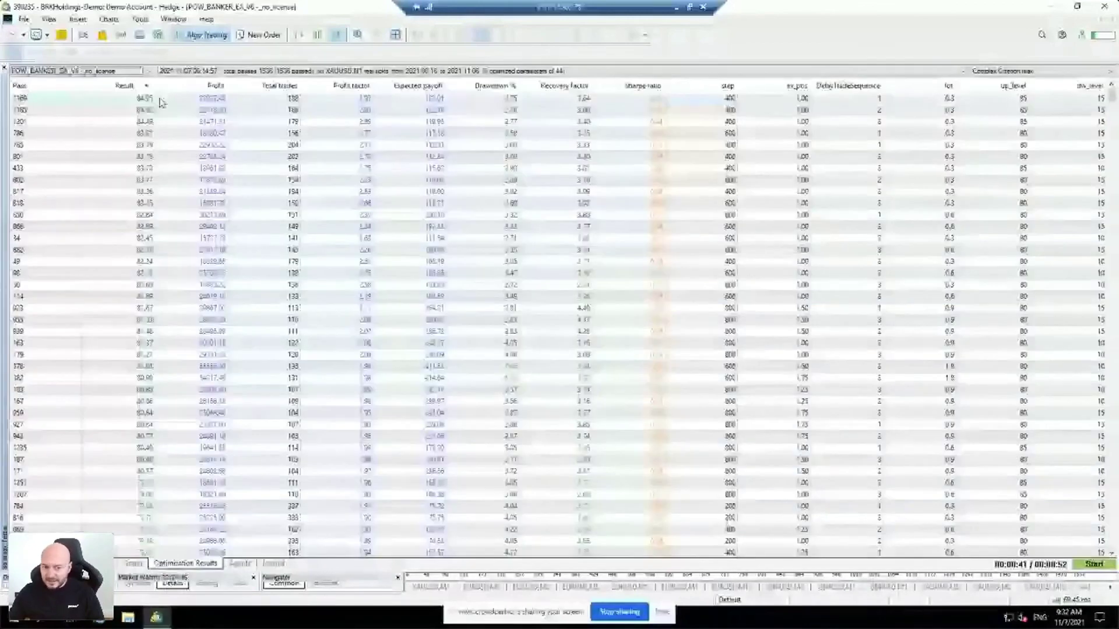
# Load the top pass via Run Single Test, check Settings, return to Inputs, and list saved runs
pyautogui.rightClick(161, 101)
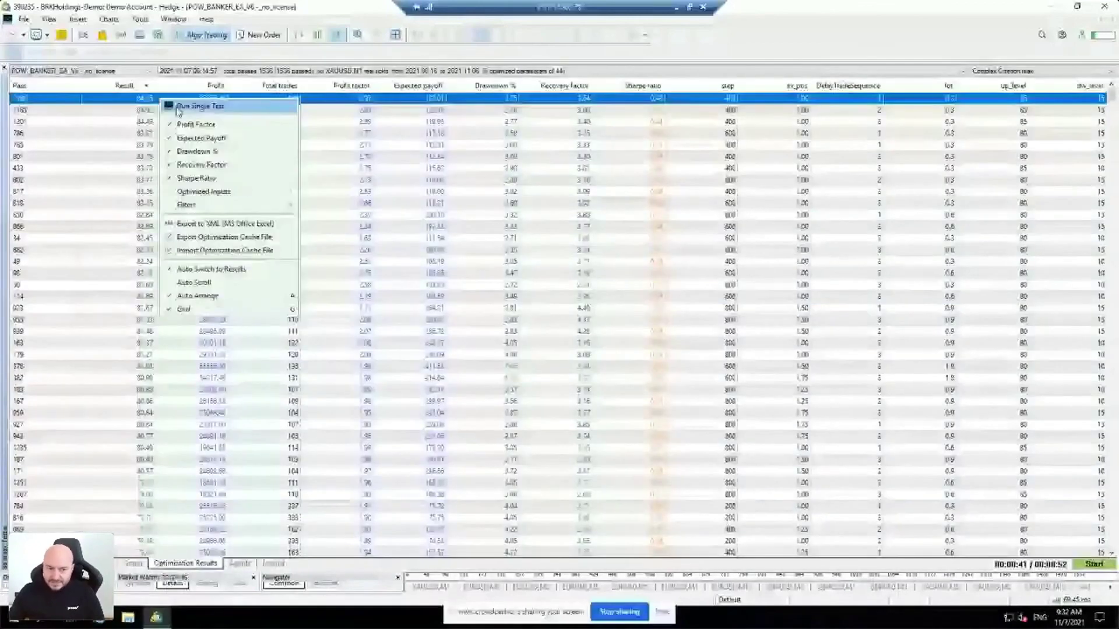
pyautogui.click(178, 106)
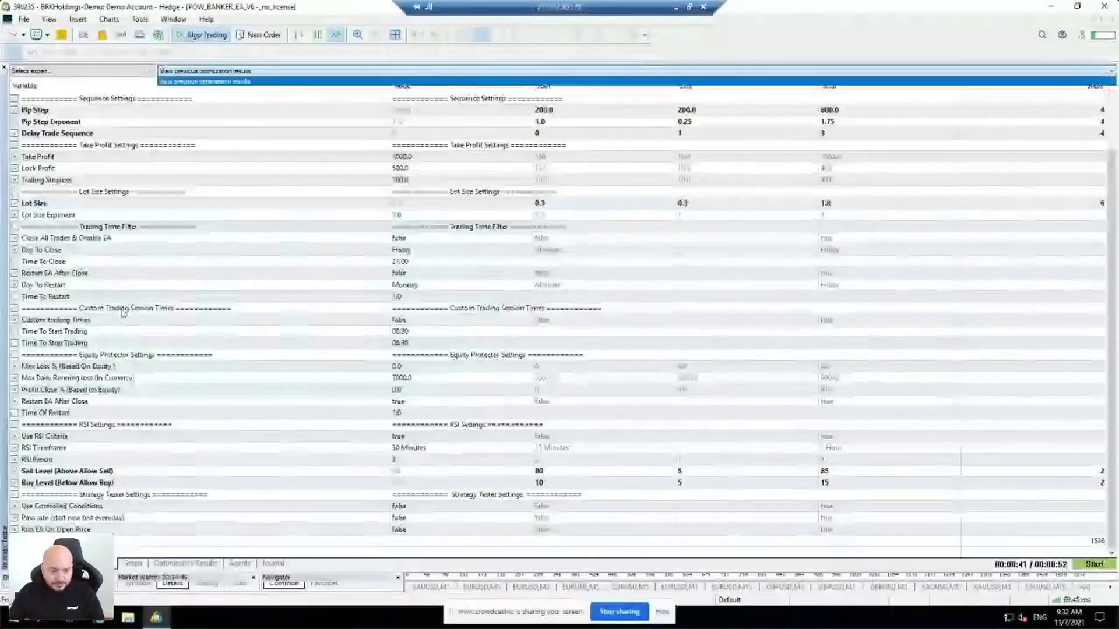
pyautogui.click(87, 563)
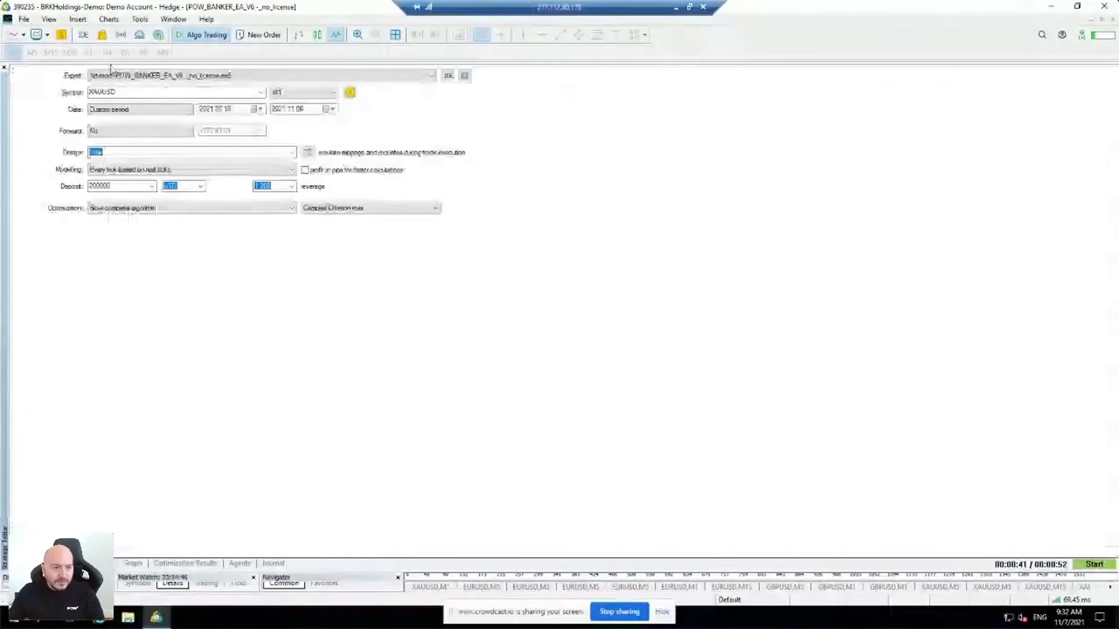
pyautogui.click(117, 563)
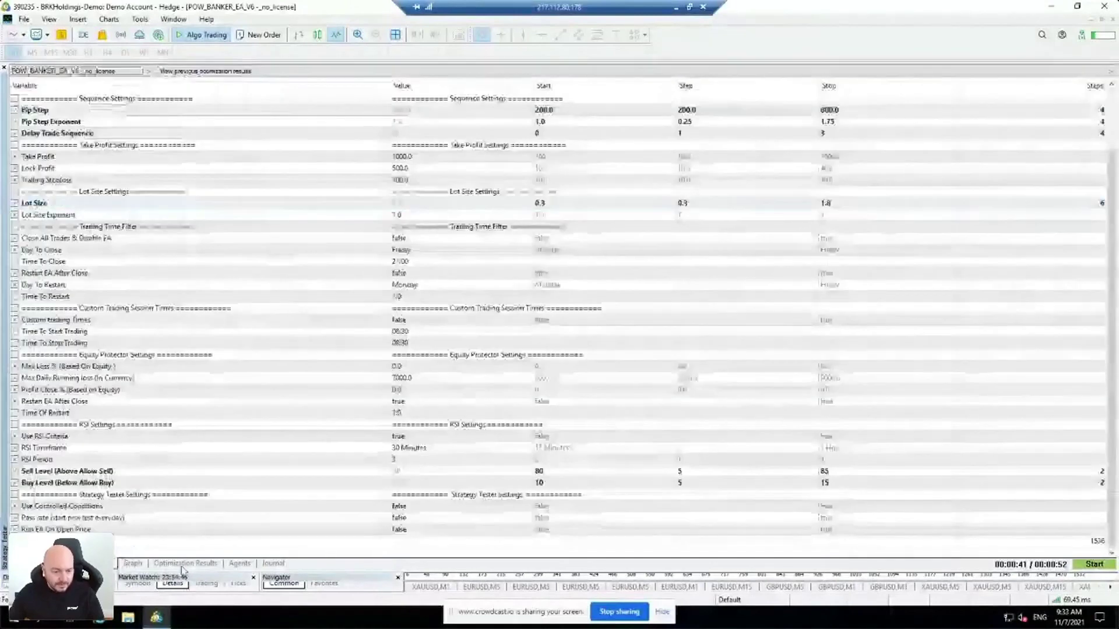
pyautogui.click(266, 70)
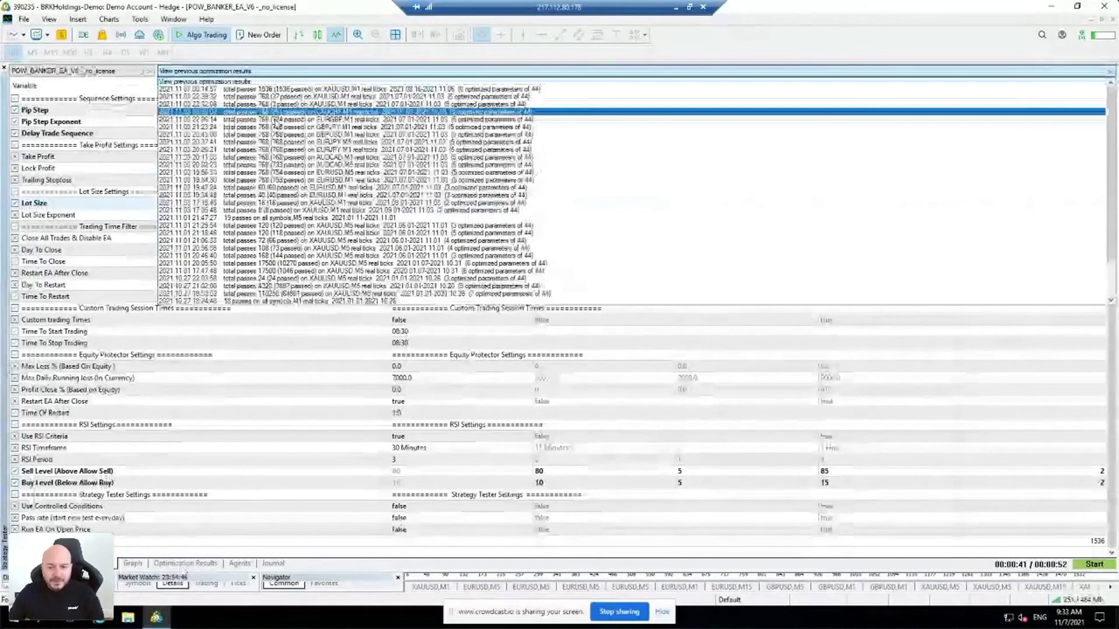
# Load the EURUSD M5 optimization run, select top pass 1388, and view its settings
pyautogui.scroll(-1, 344, 152)
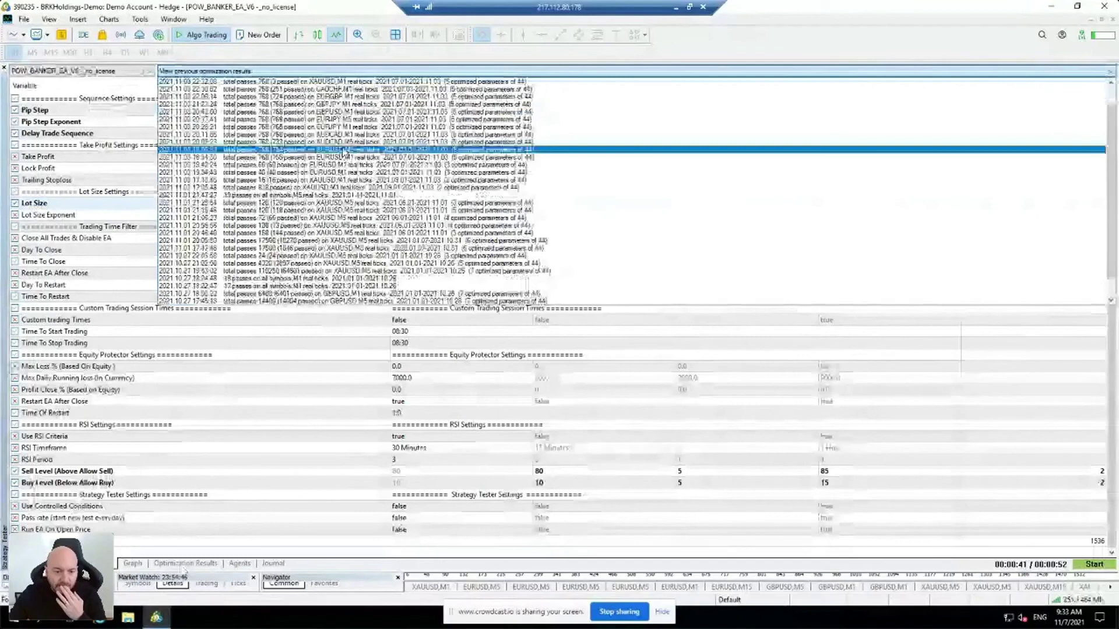
pyautogui.scroll(-1, 289, 306)
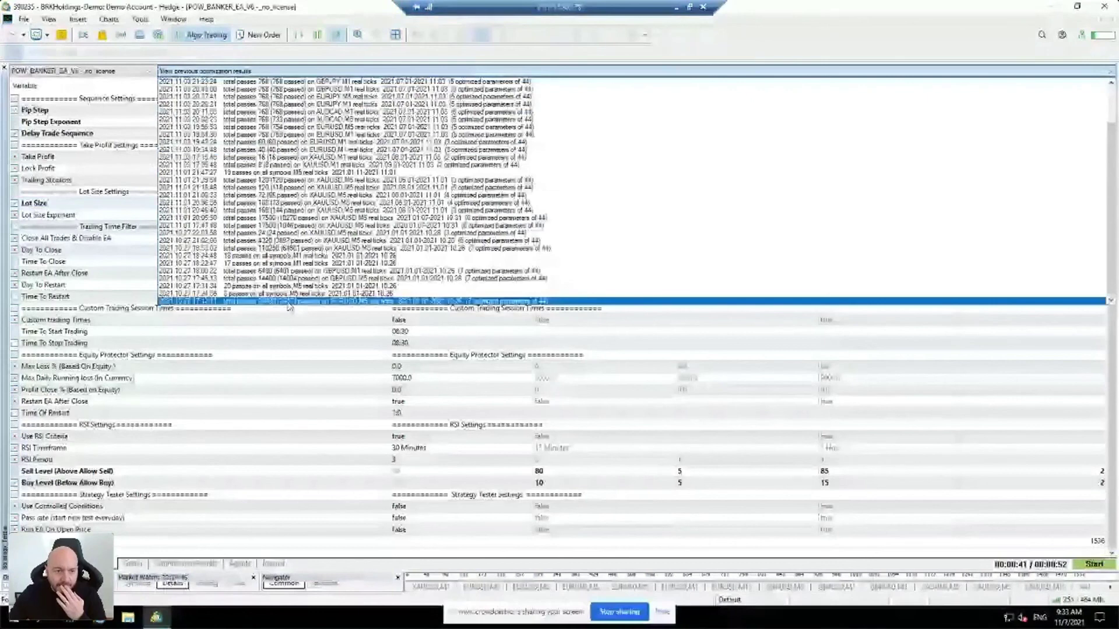
pyautogui.click(288, 301)
pyautogui.click(201, 99)
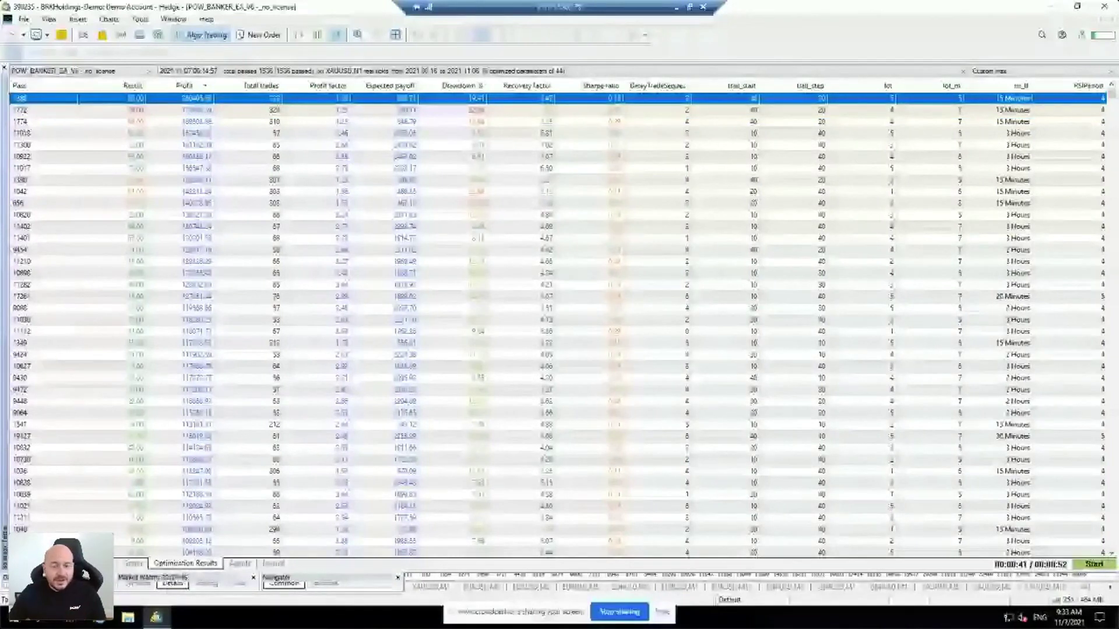
pyautogui.click(133, 563)
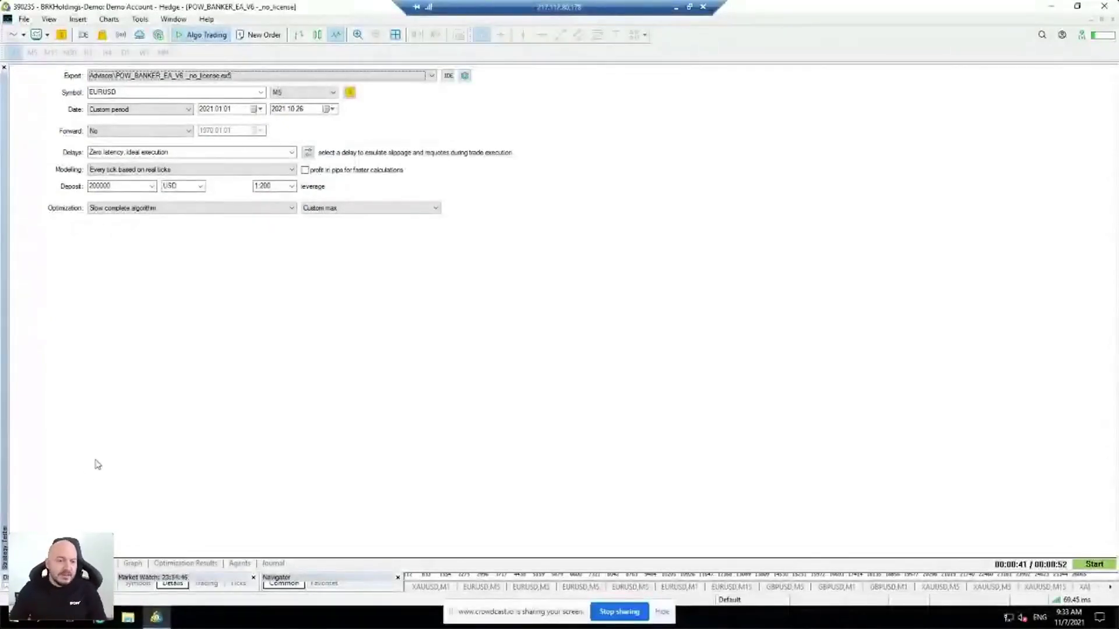
pyautogui.click(133, 563)
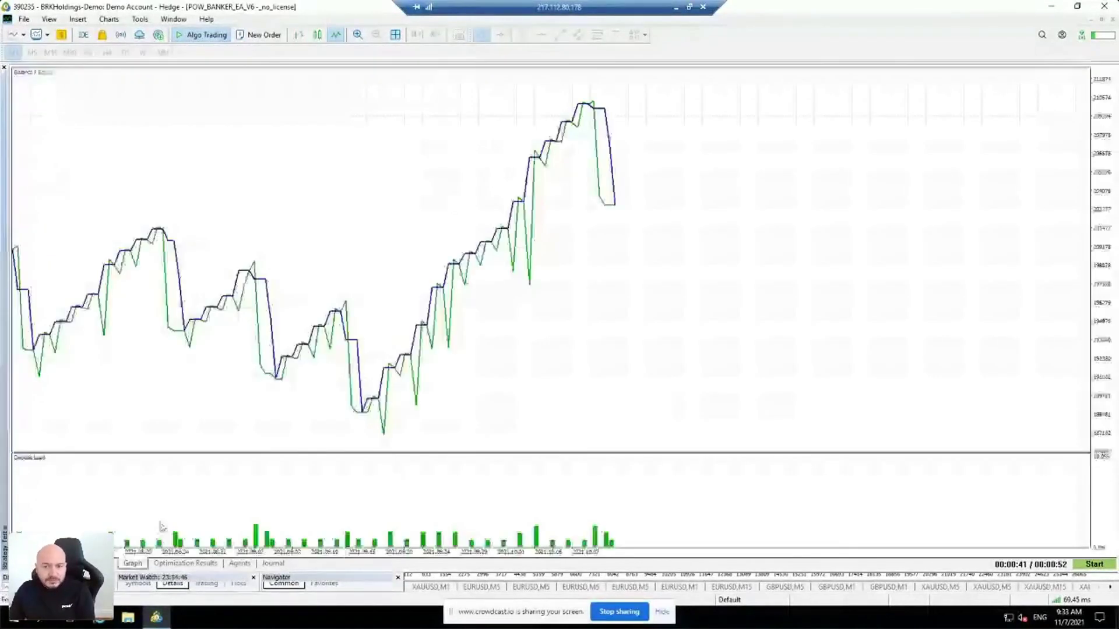
pyautogui.click(99, 563)
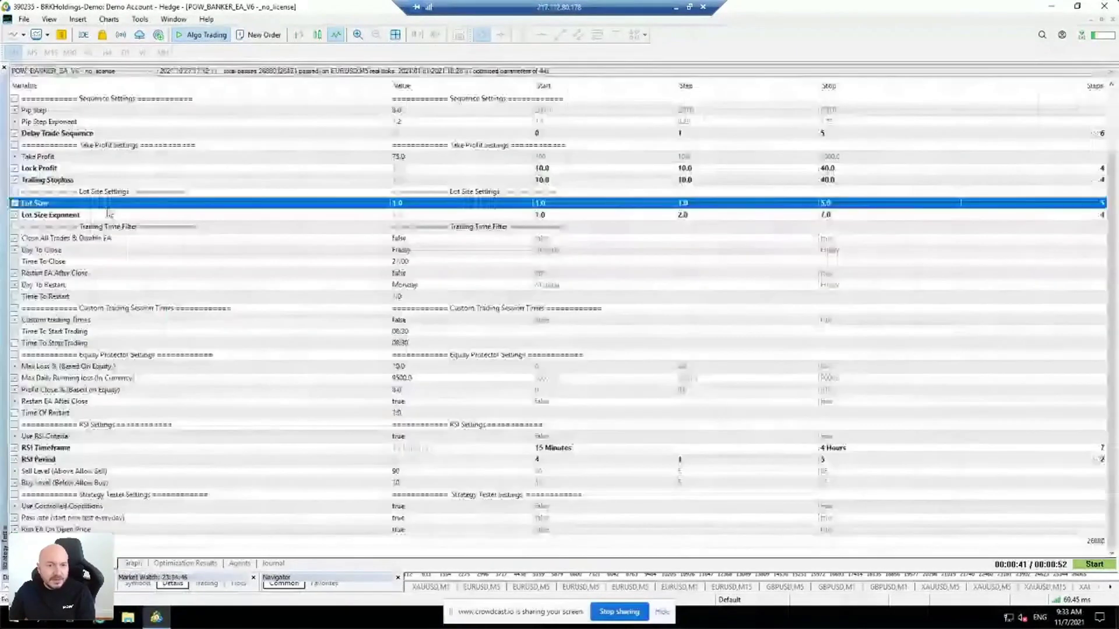
pyautogui.click(193, 562)
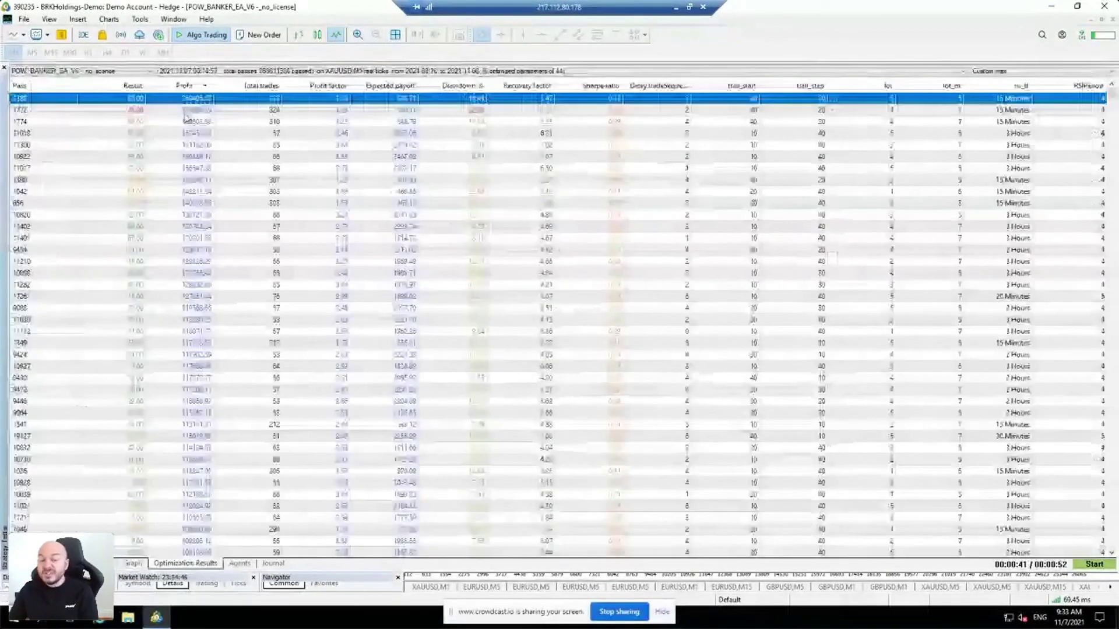
pyautogui.click(186, 179)
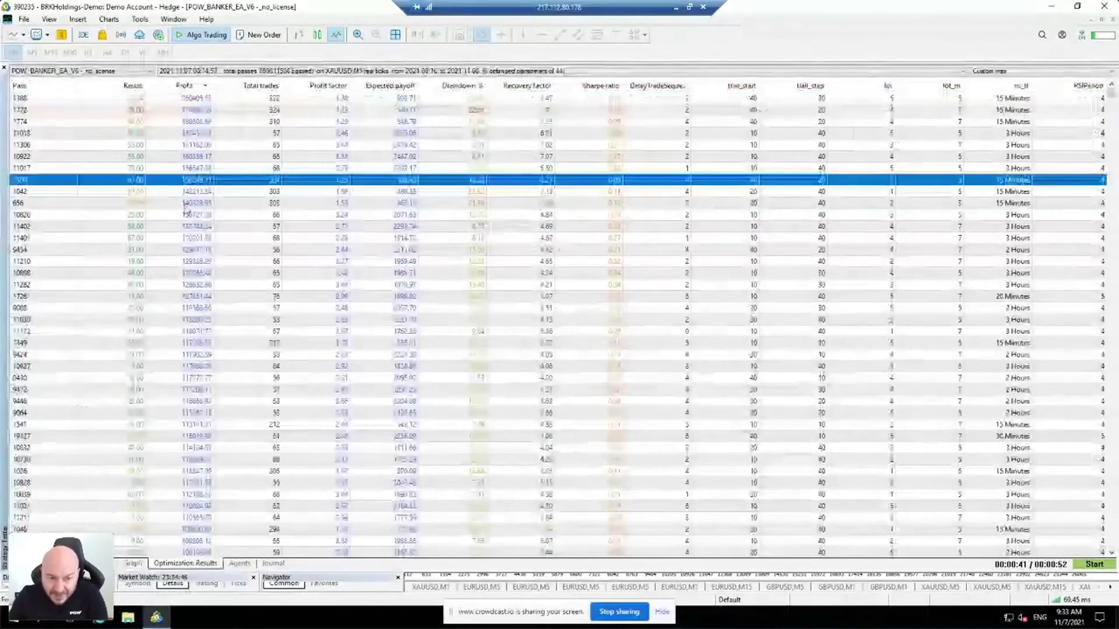
pyautogui.click(131, 98)
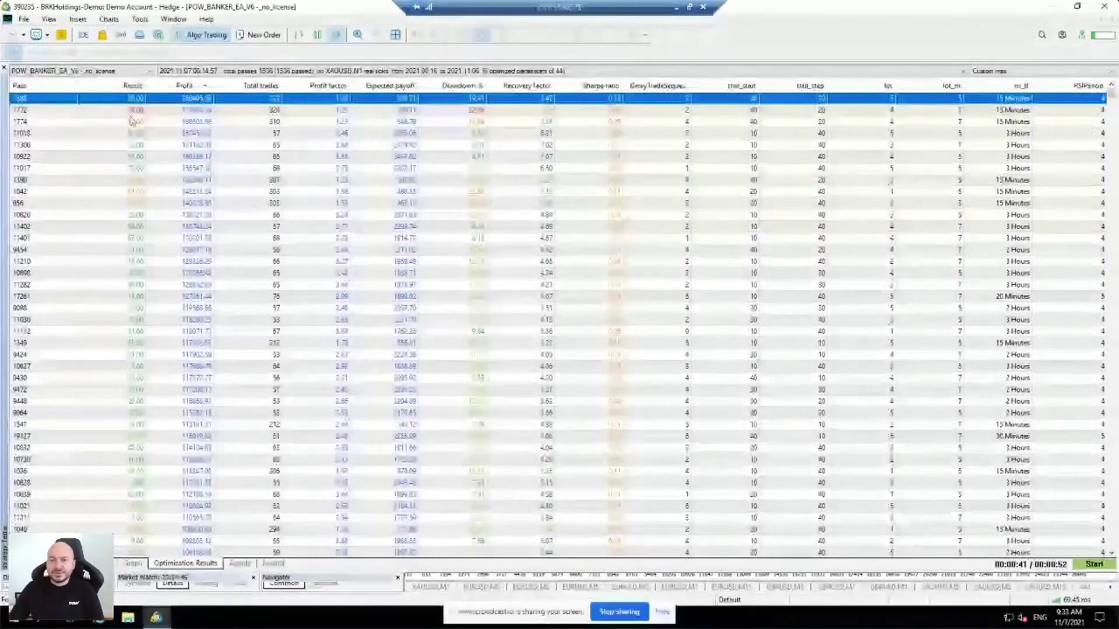